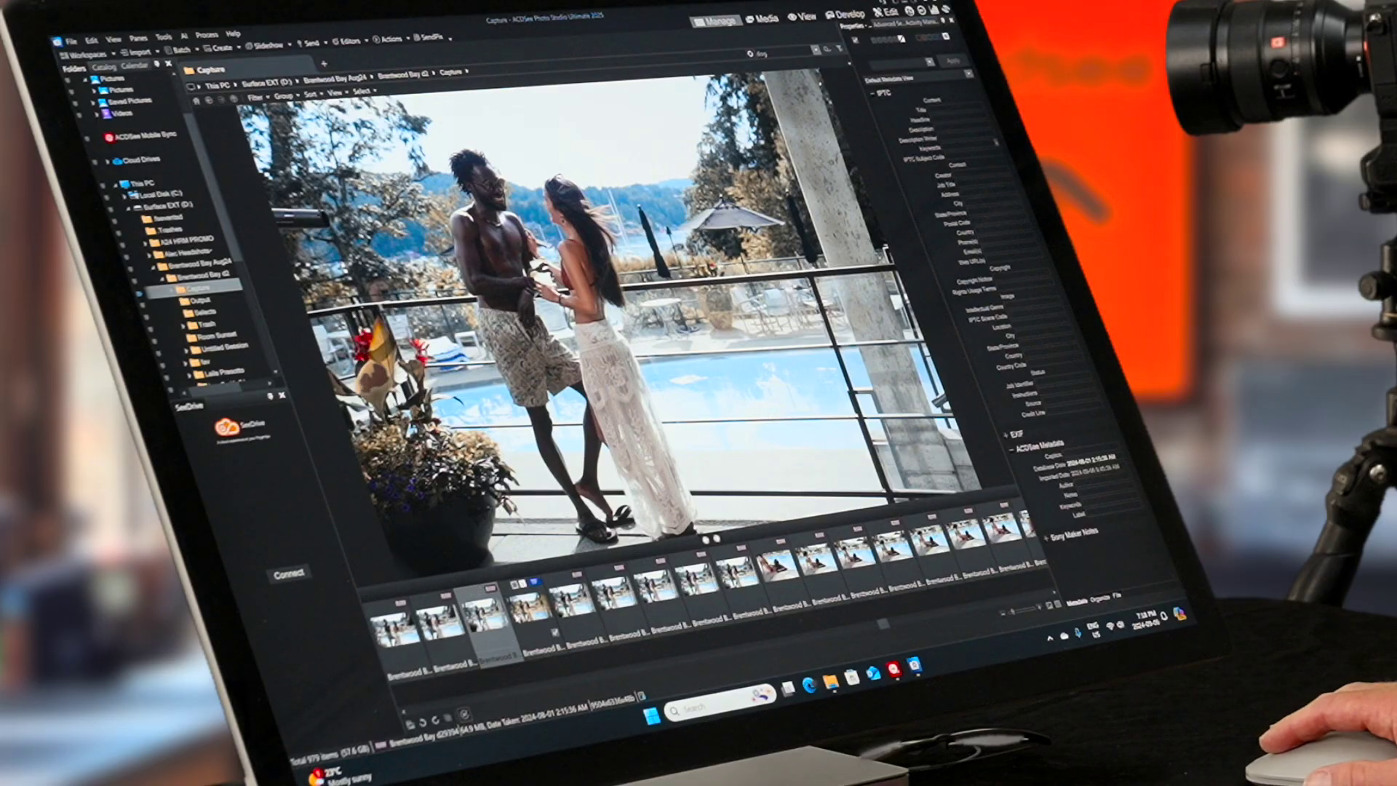
- Pick the cooler poolside couple photo from the filmstrip and open it in Edit mode
left_click(529, 605)
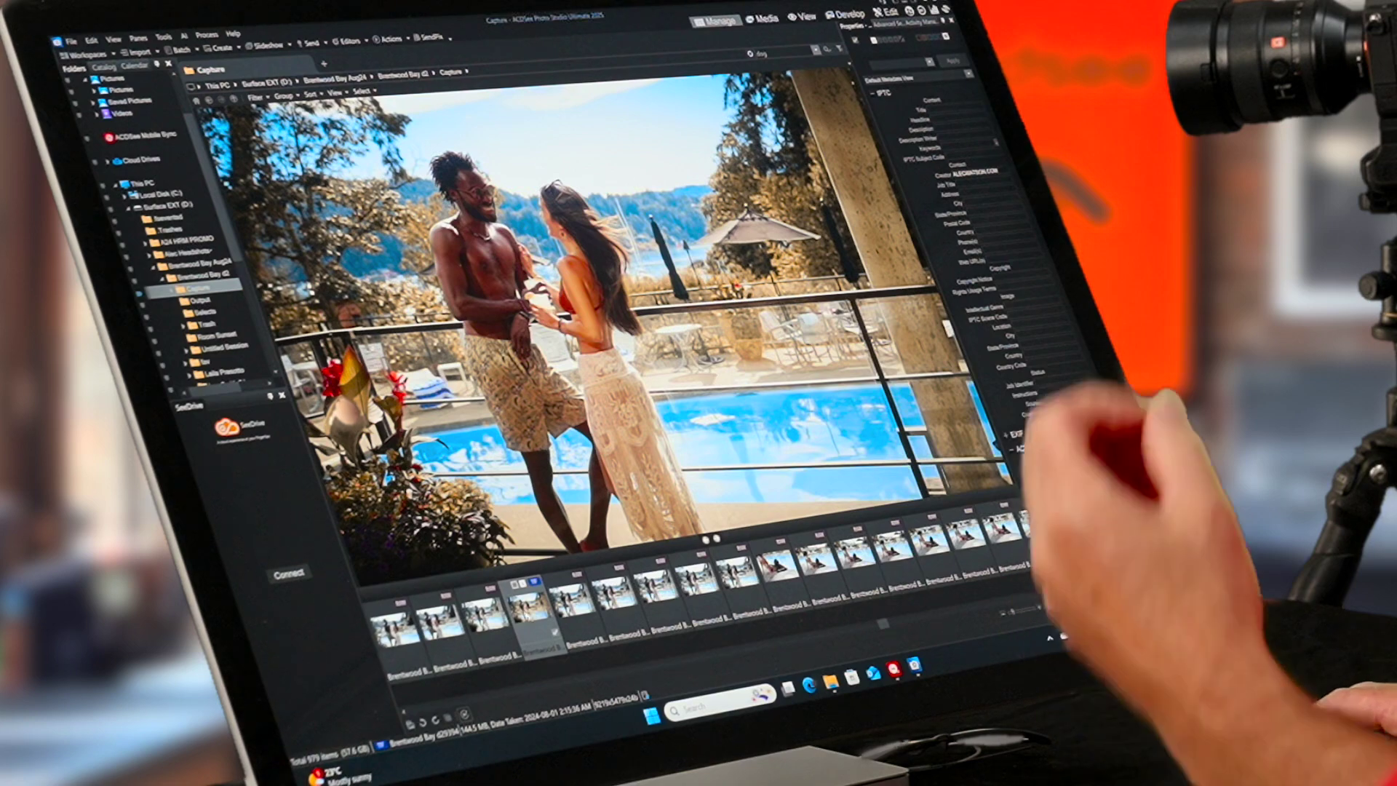
left_click(485, 611)
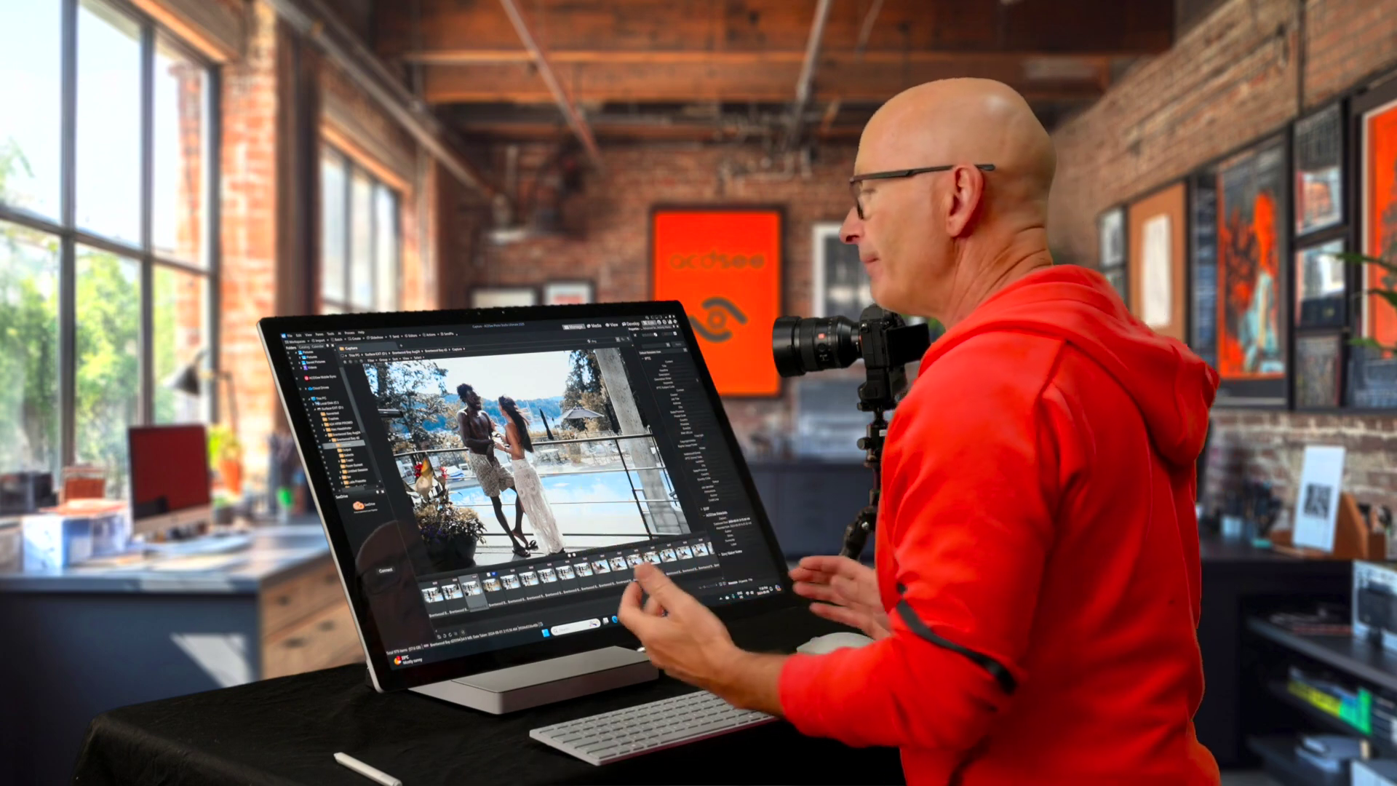
left_click(640, 588)
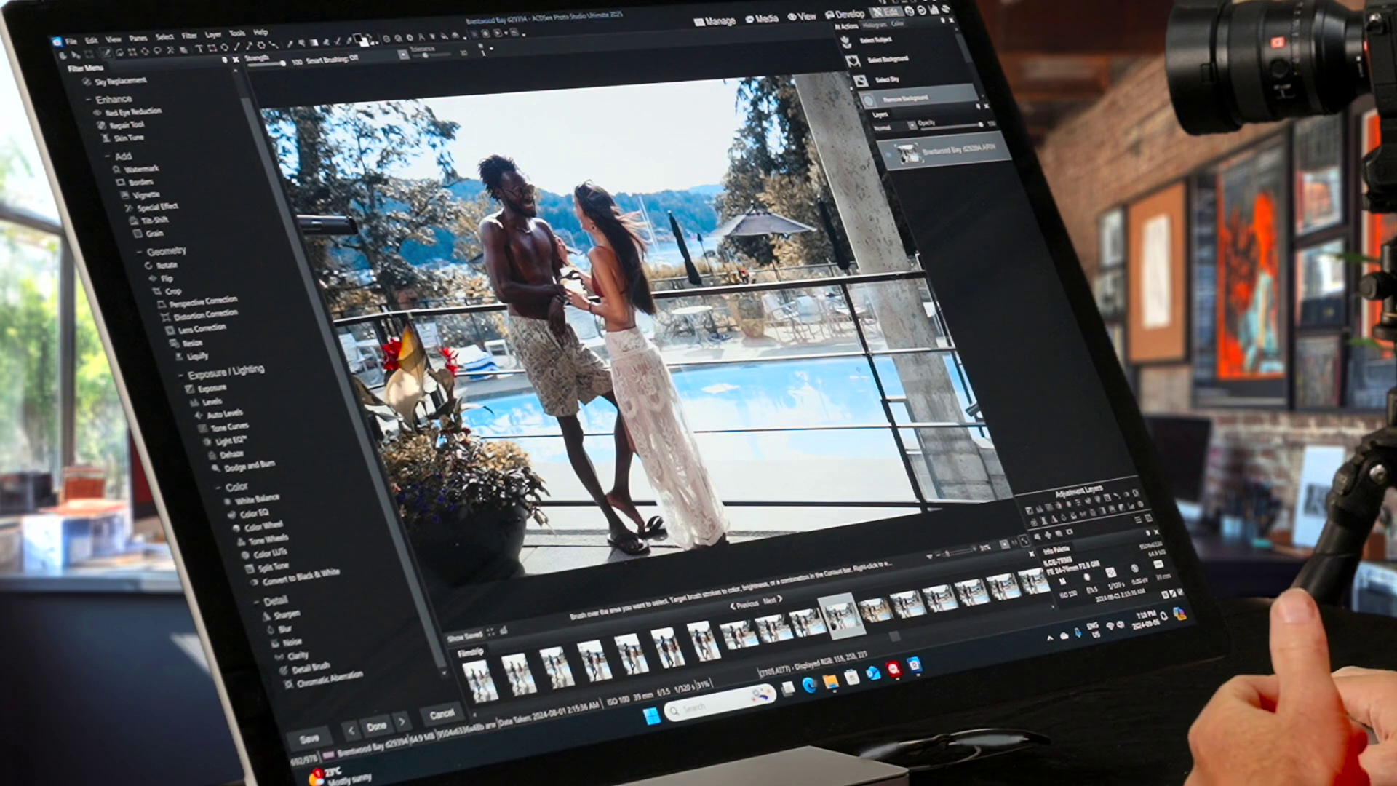
- Duplicate the photo layer into a 'copy 1' layer and hide the top copy
right_click(945, 154)
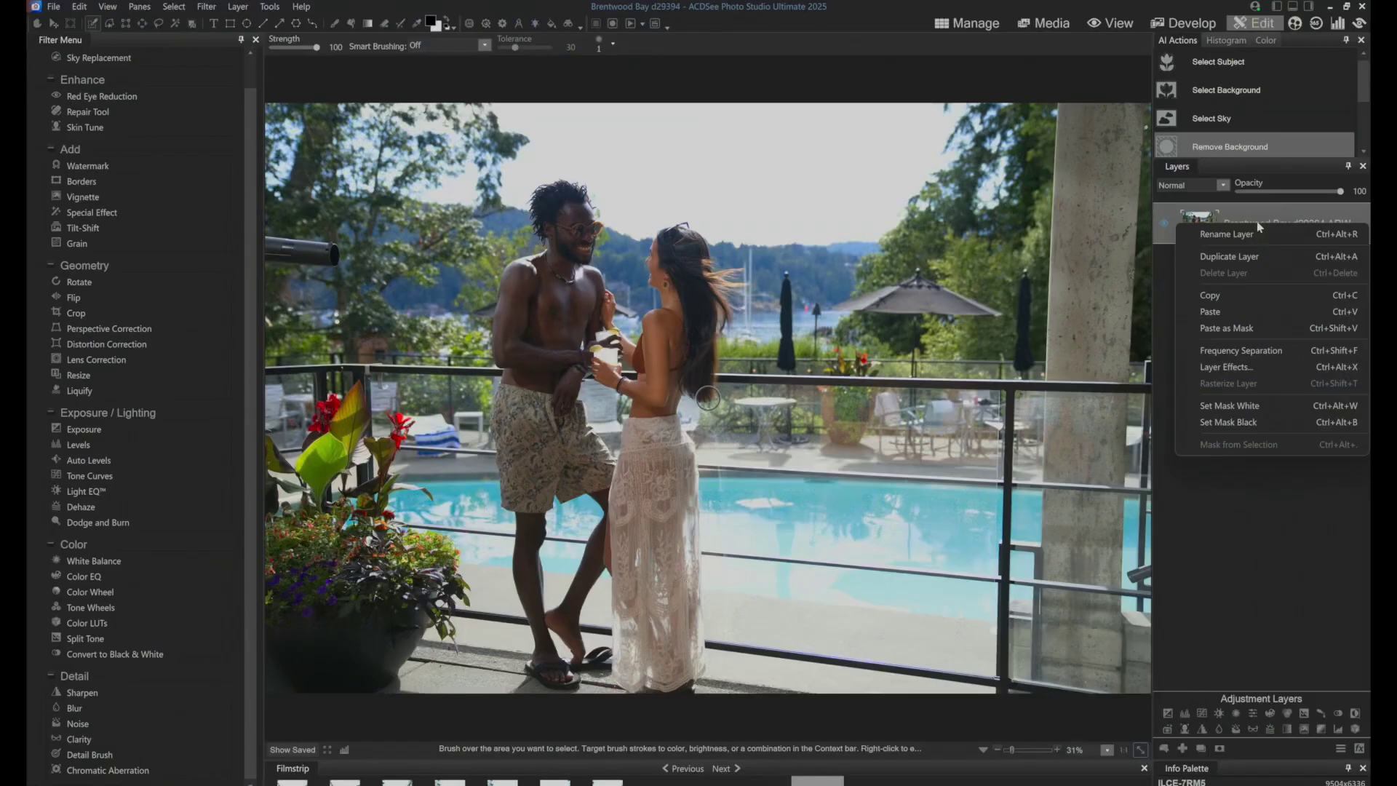
left_click(1222, 259)
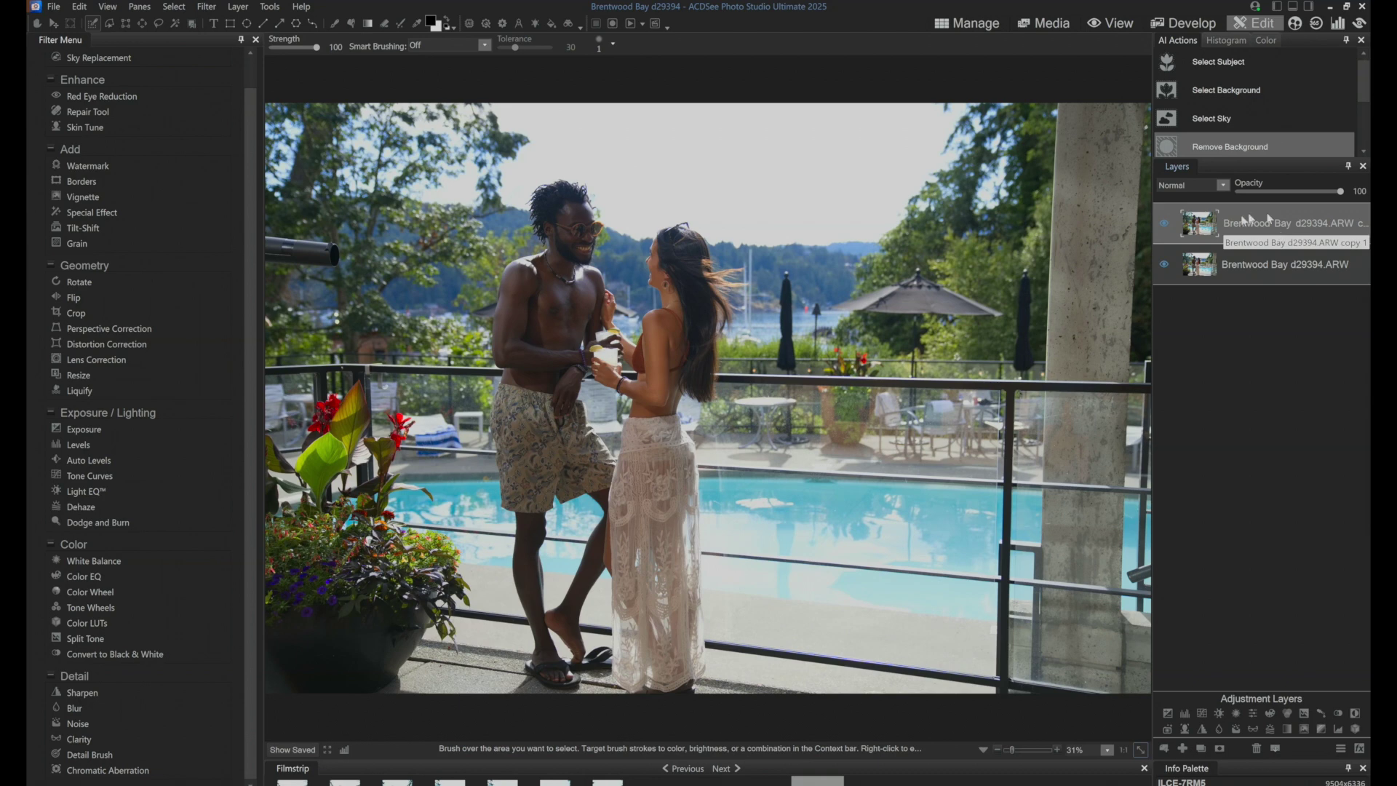
left_click(1165, 225)
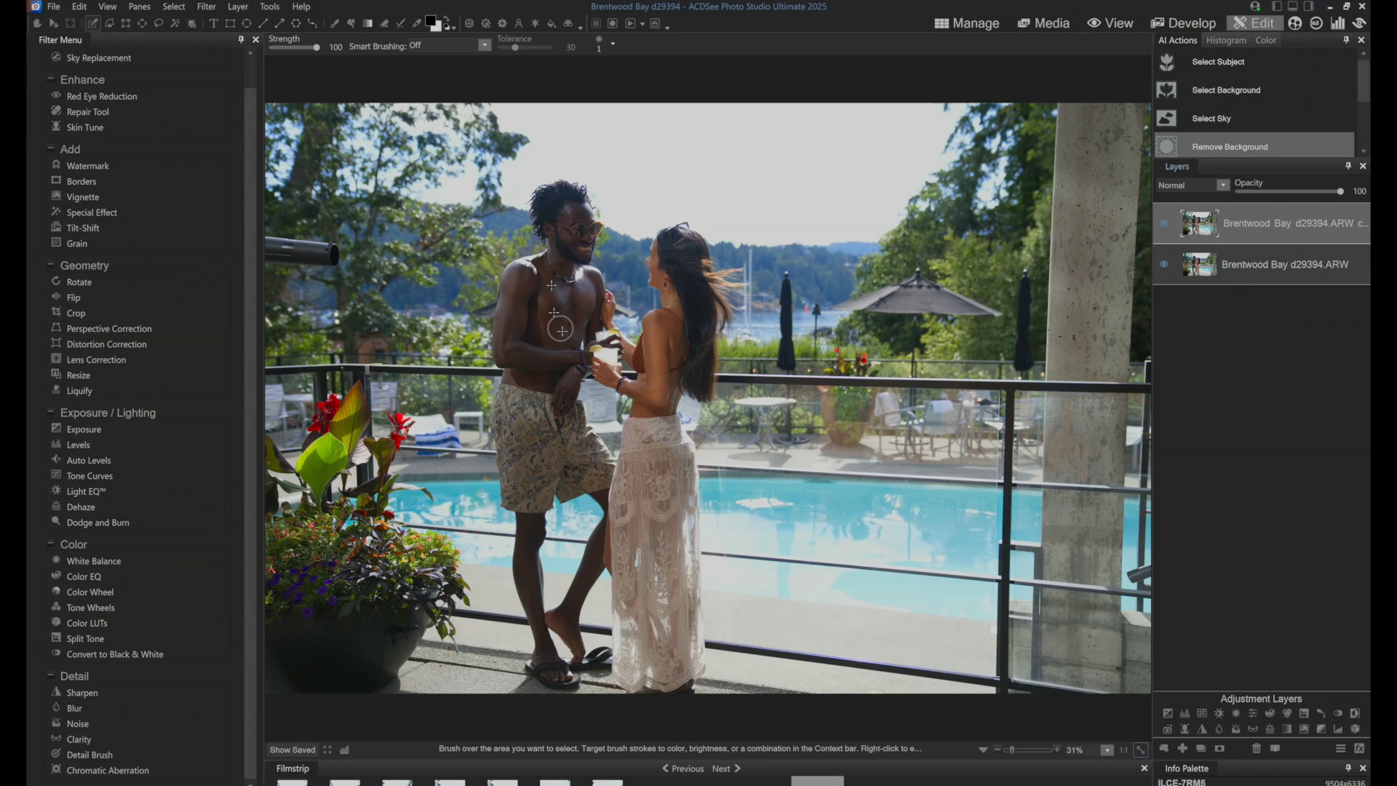
- Apply a Dehaze filter at amount 31 to the copy layer
left_click(80, 507)
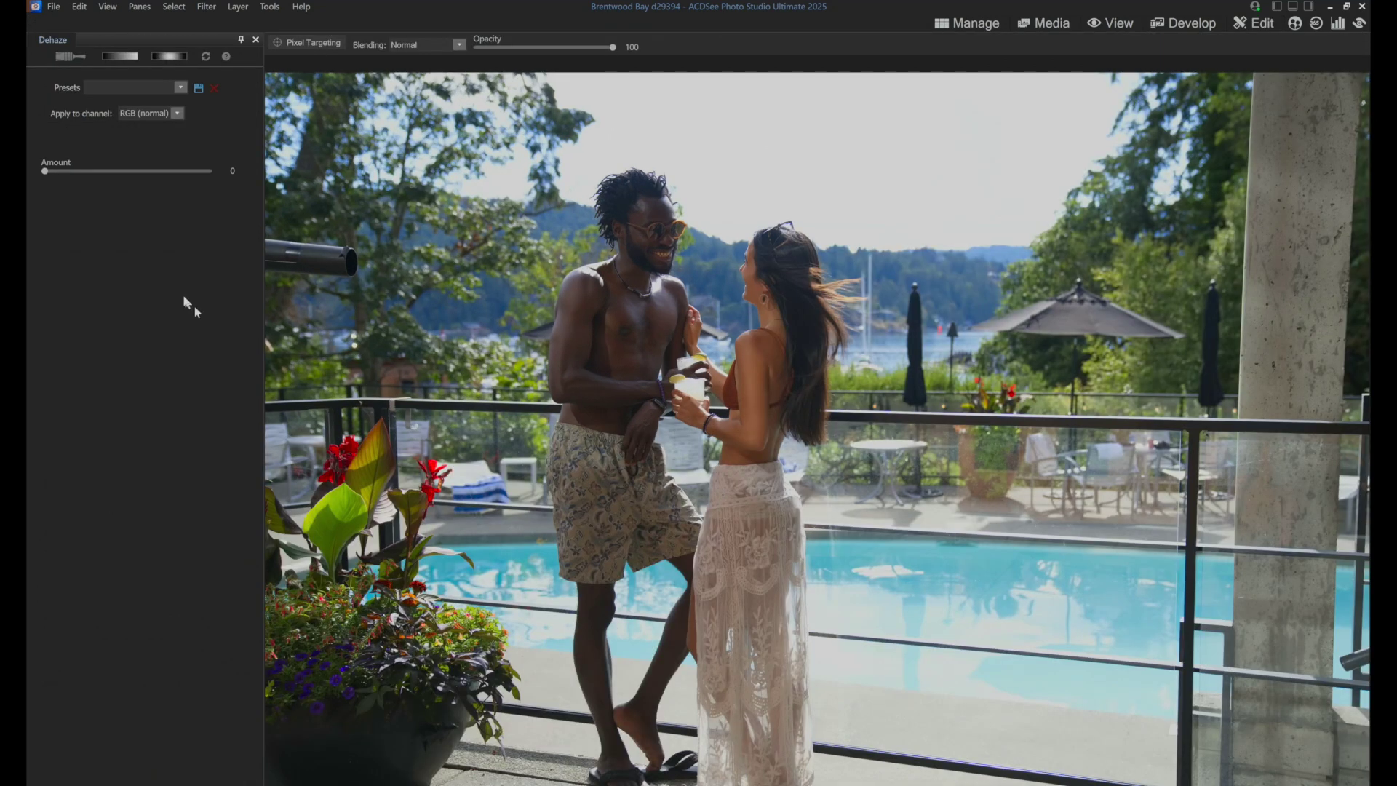
left_click_drag(44, 171, 98, 181)
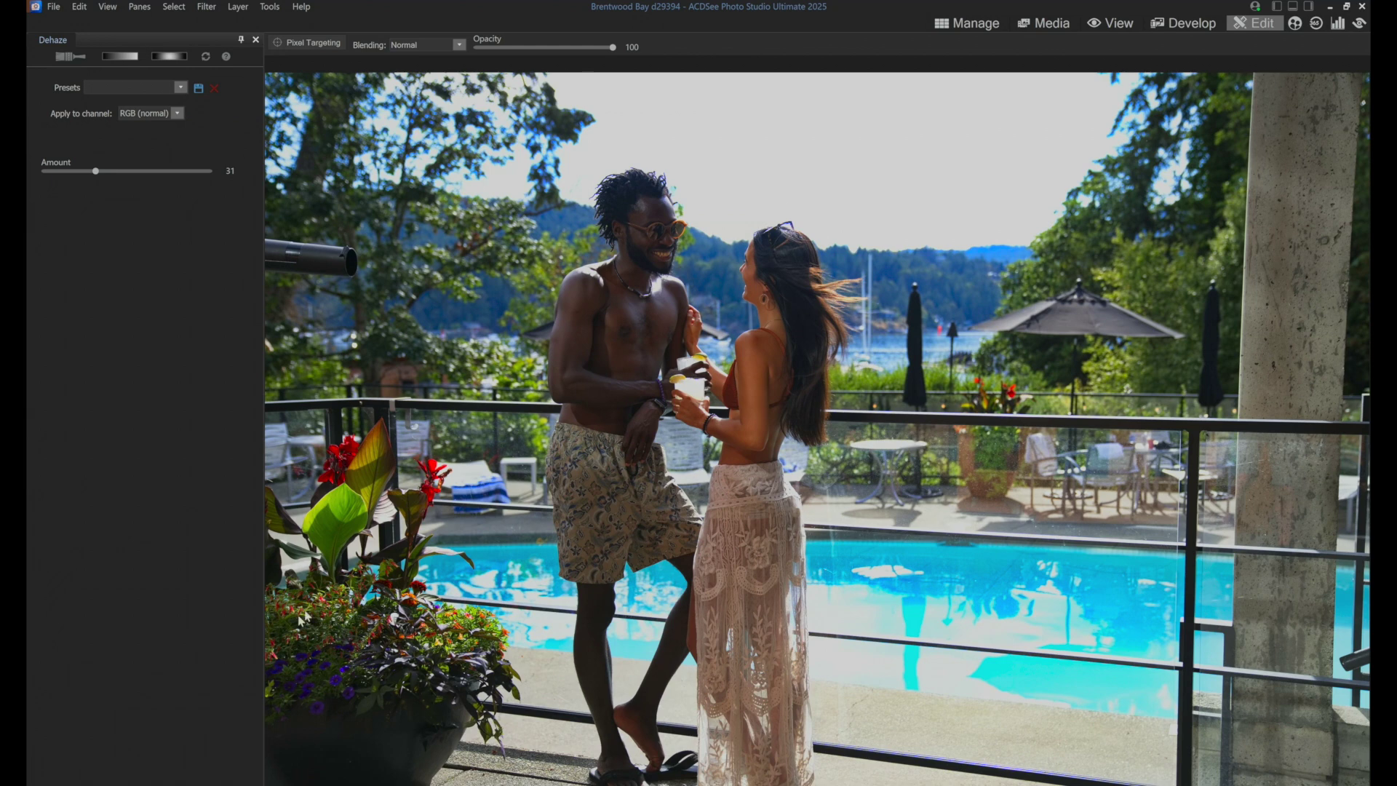
left_click(249, 735)
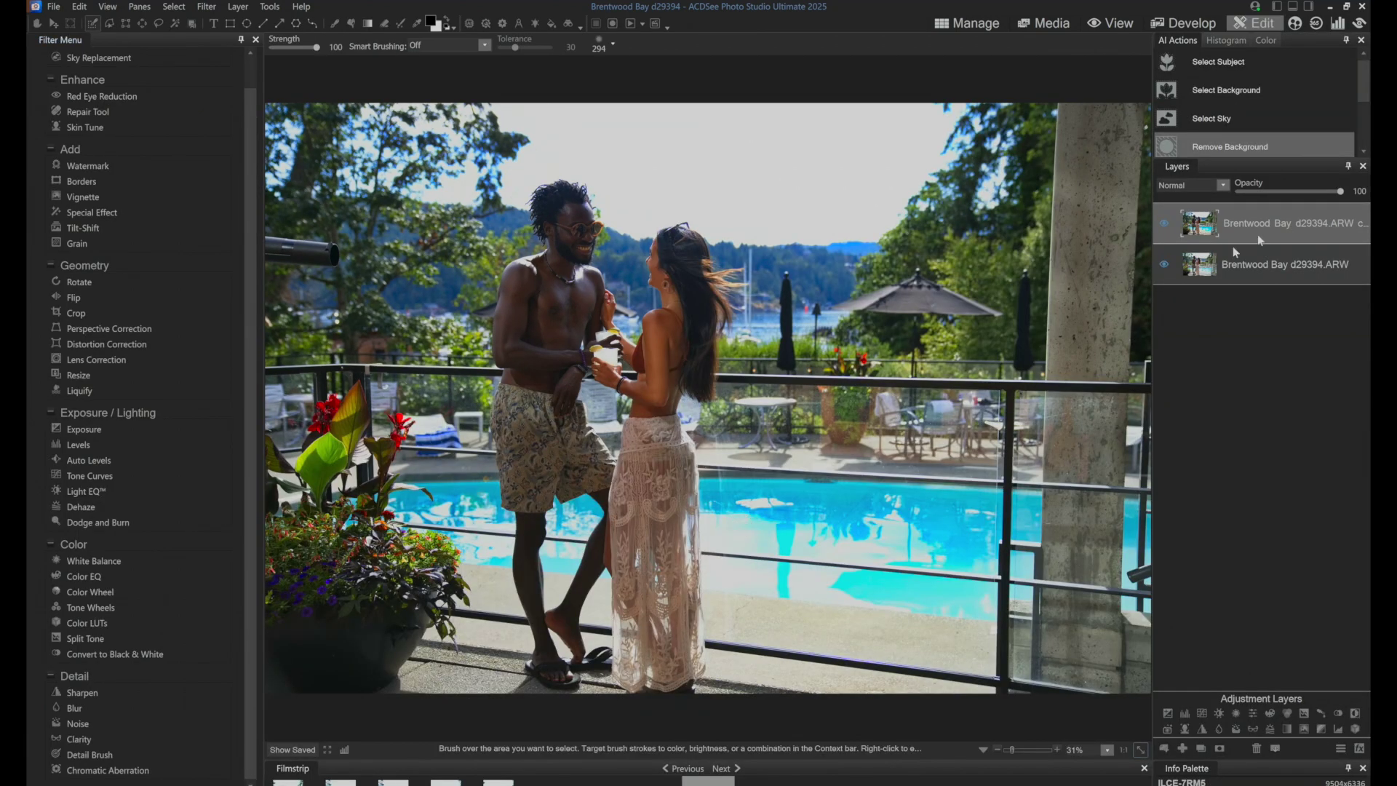
- Compare the dehazed layer on and off, then add a White Balance layer at Temperature 29
left_click(1168, 227)
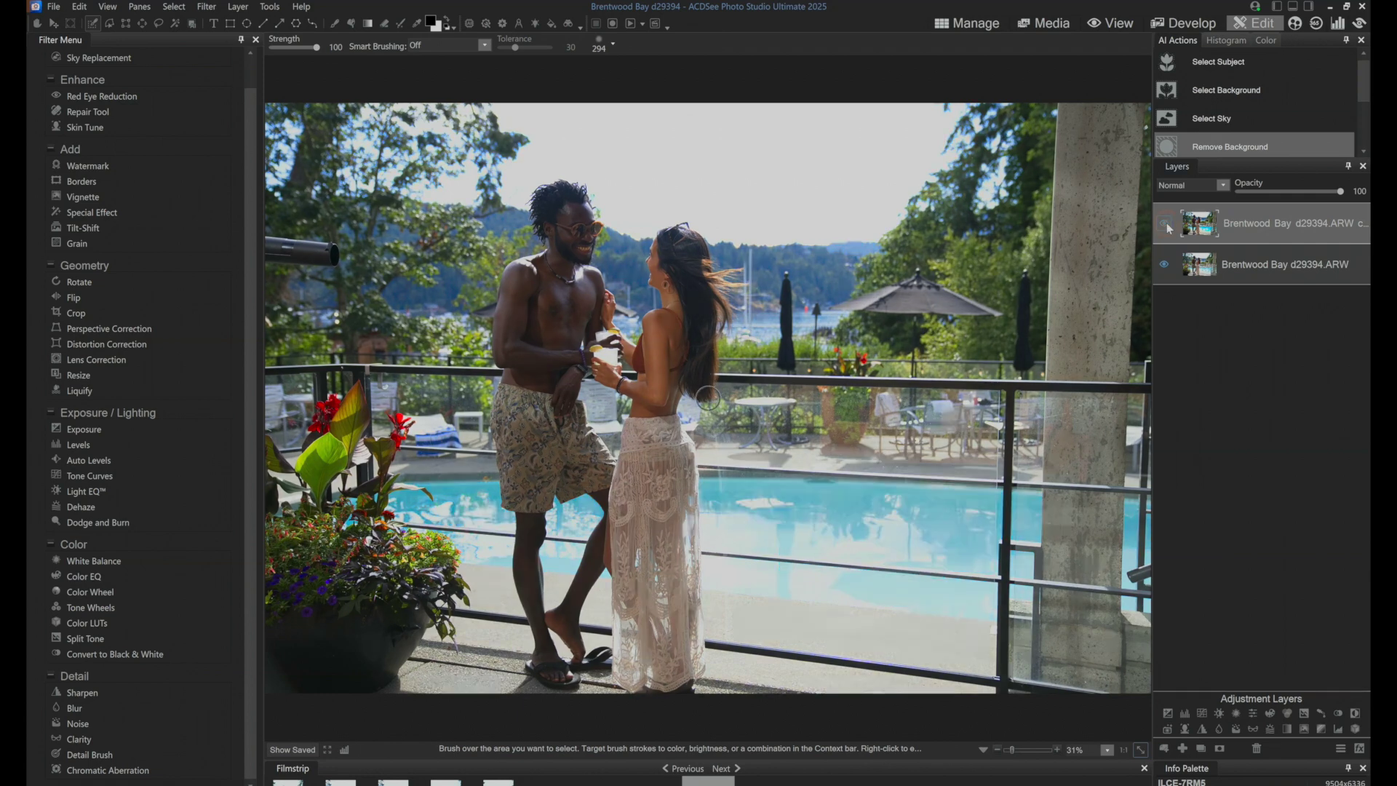
left_click(1167, 227)
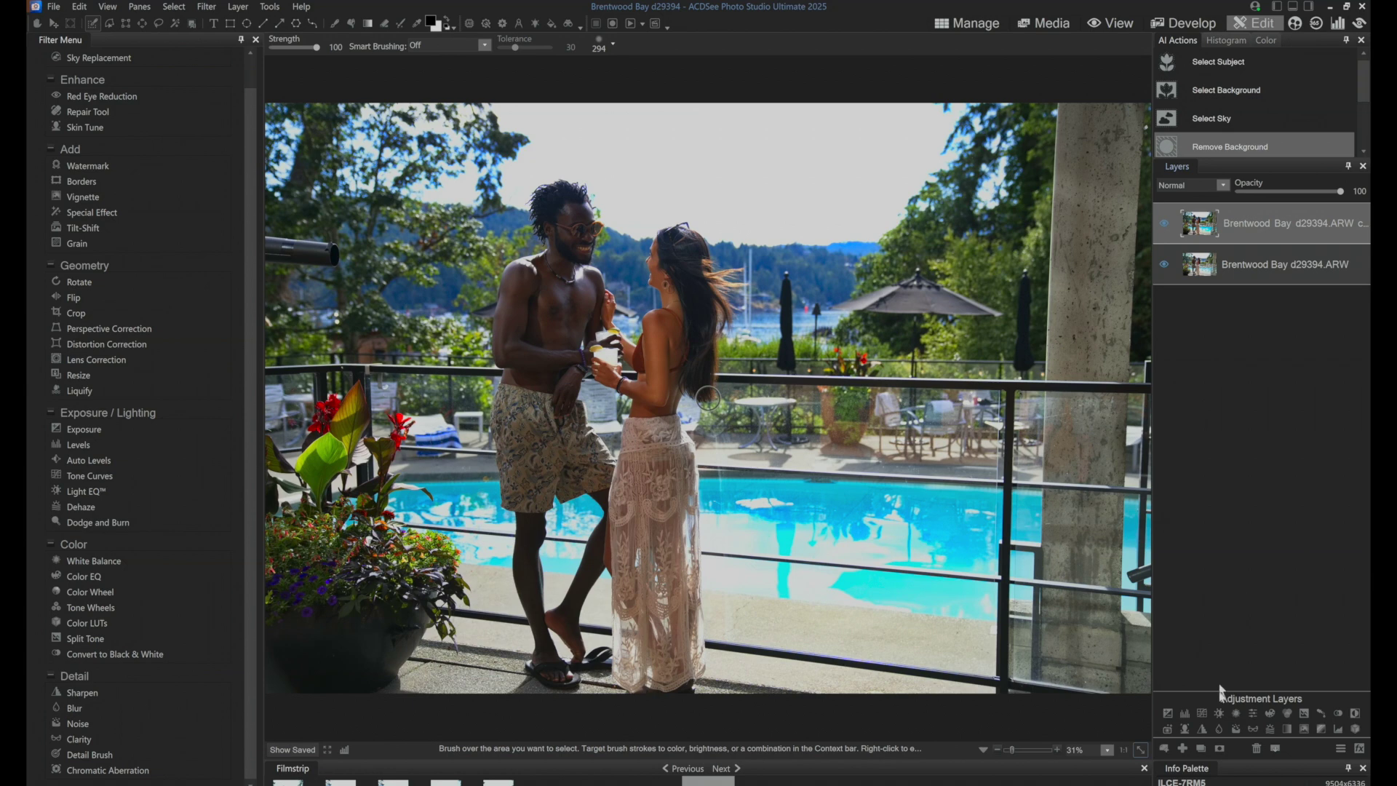
left_click(1235, 713)
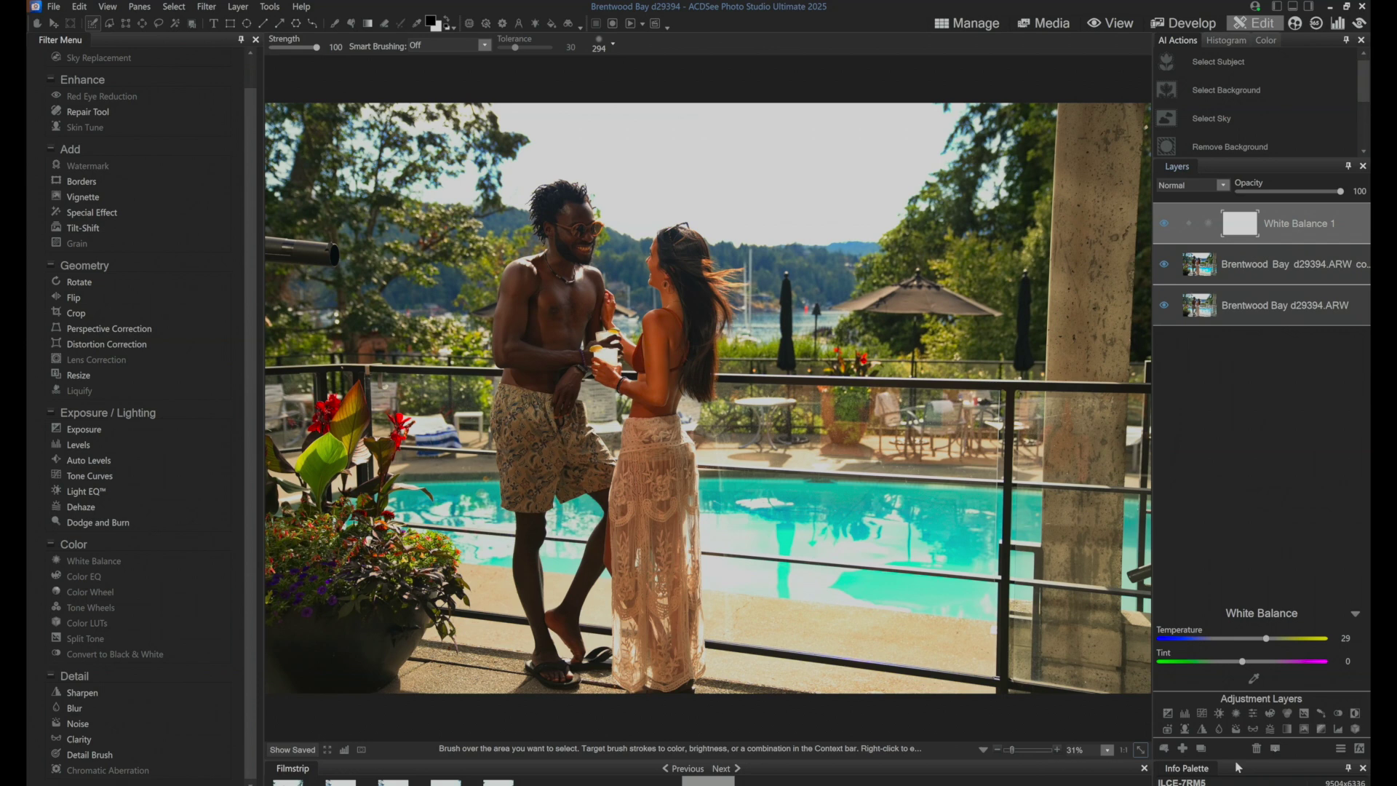
- Add a Curves layer that samples the man's chest tone and pulls it down to darken
left_click(1202, 715)
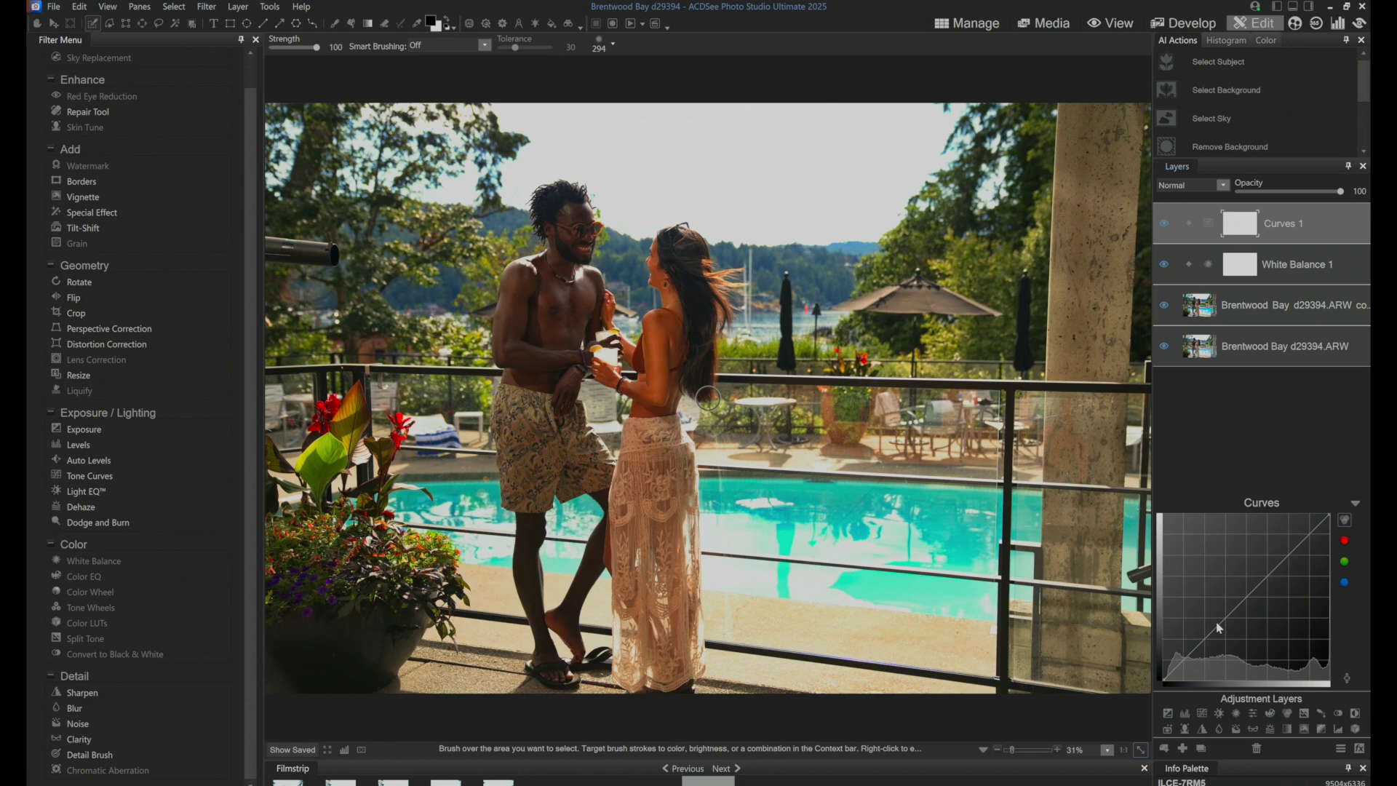
left_click(1346, 678)
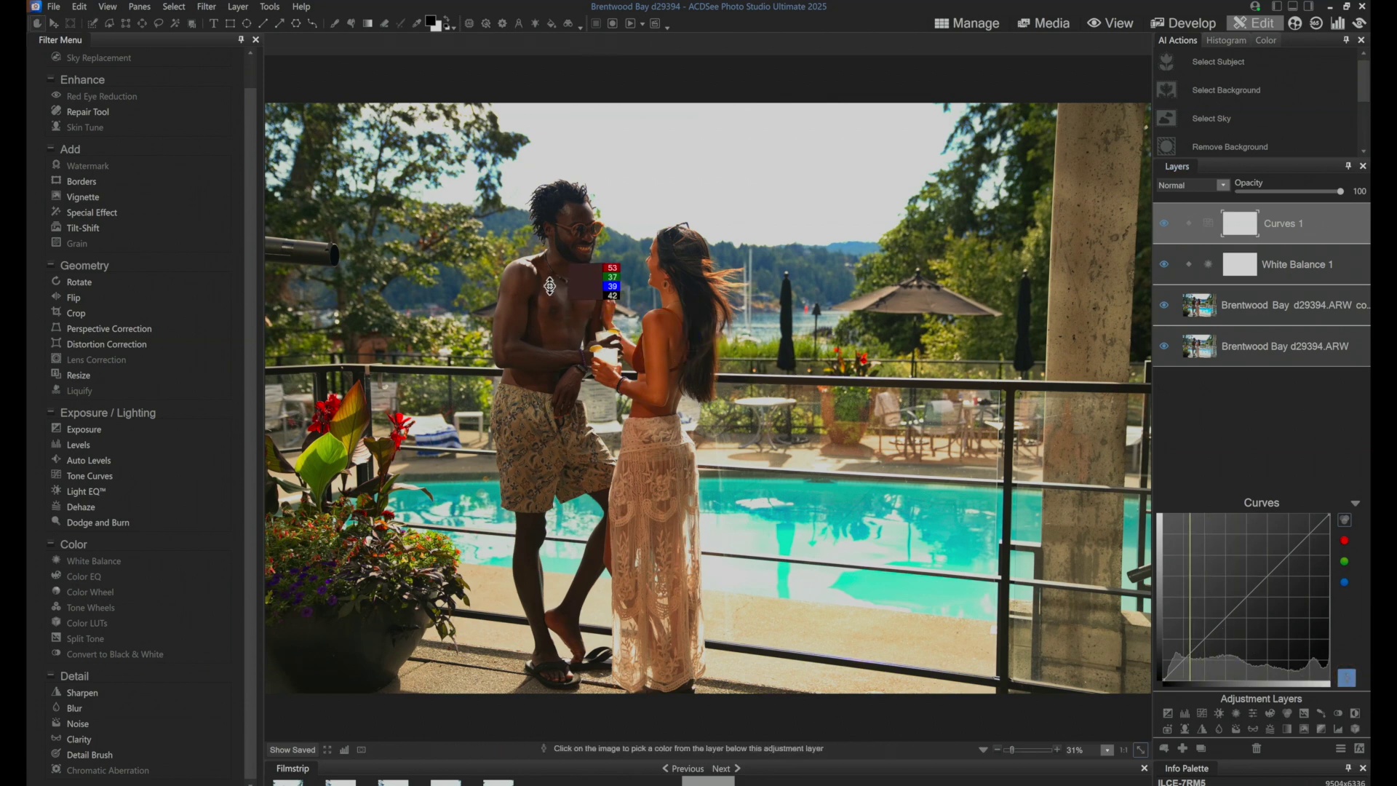
left_click(550, 286)
left_click_drag(1197, 647, 1190, 656)
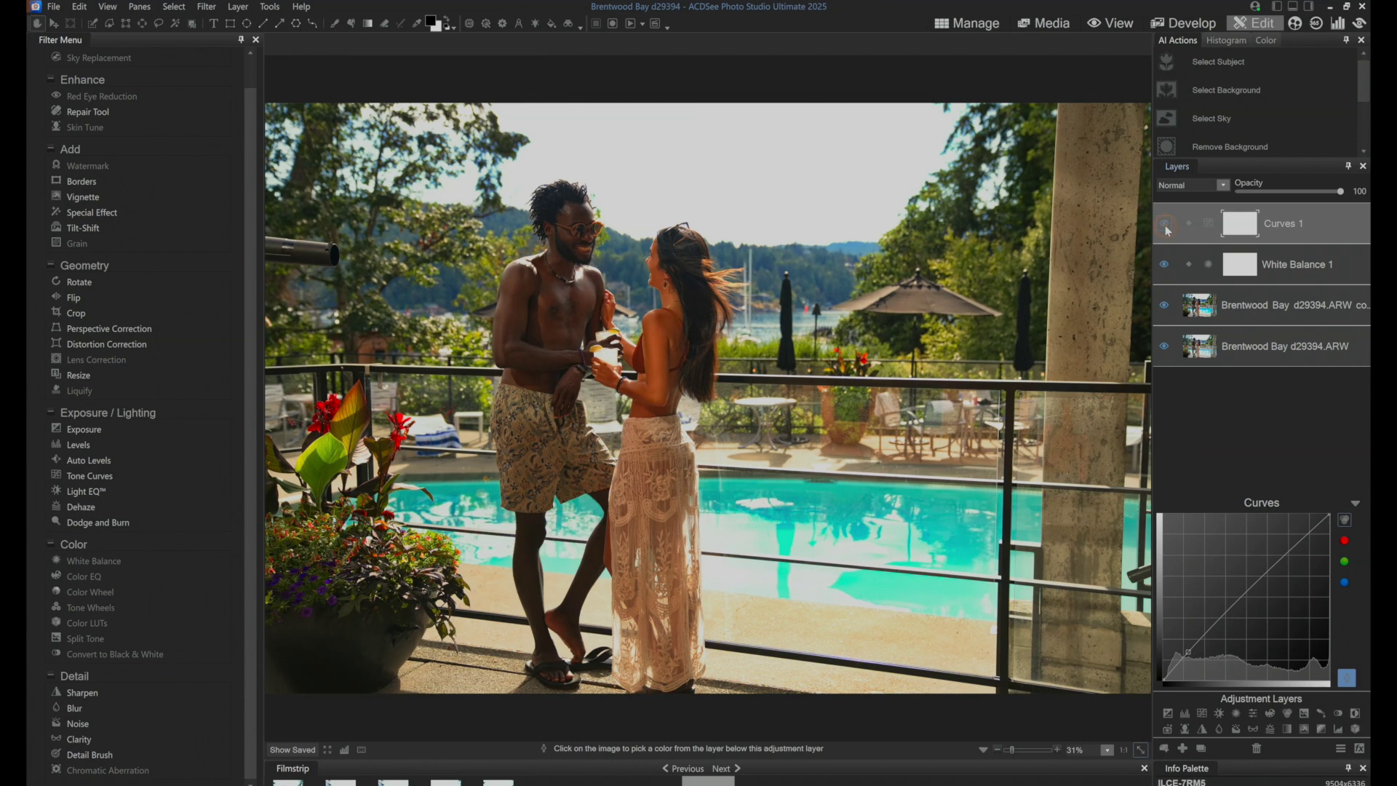
- Hide the Curves 1 layer and select the dehazed copy layer
left_click(1165, 226)
scroll(250, 123, "up", 2)
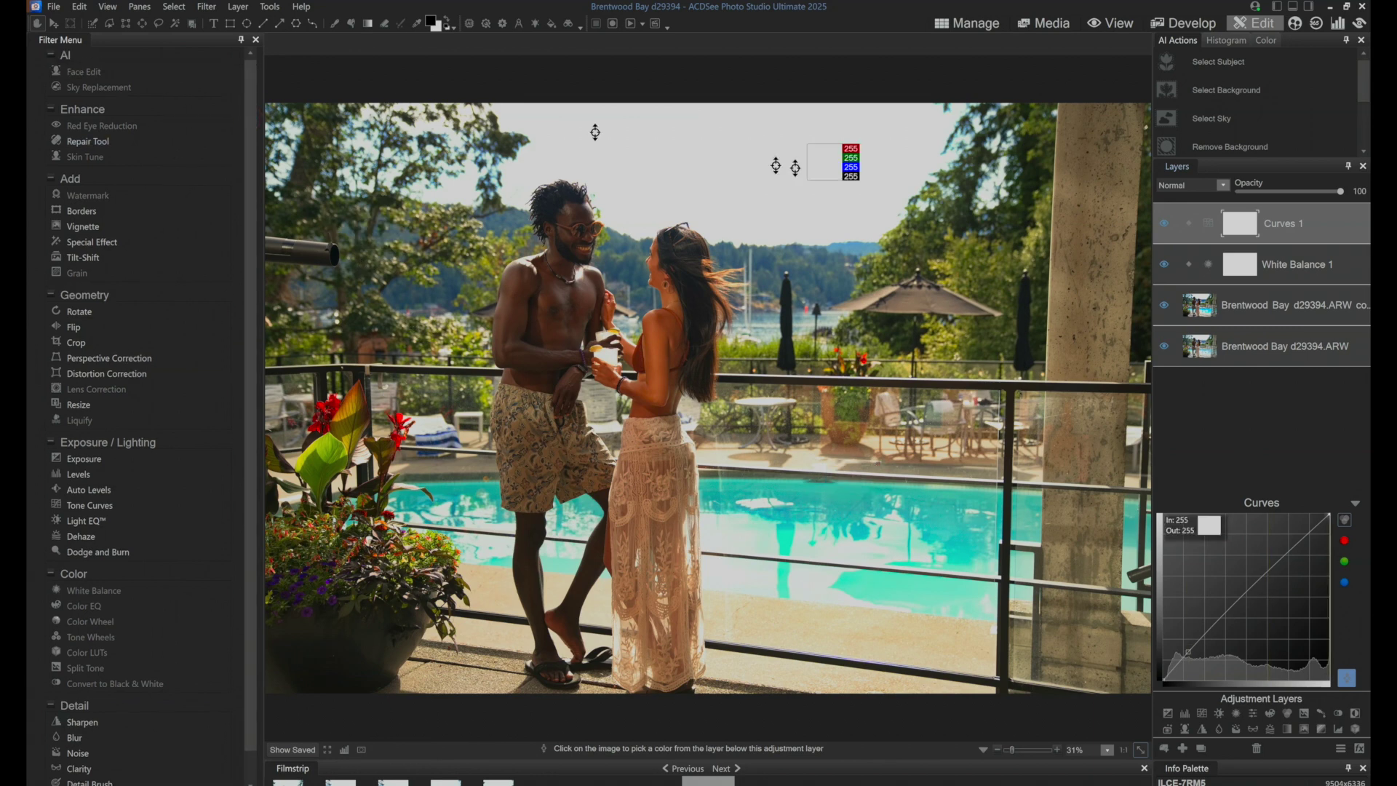
left_click(1247, 311)
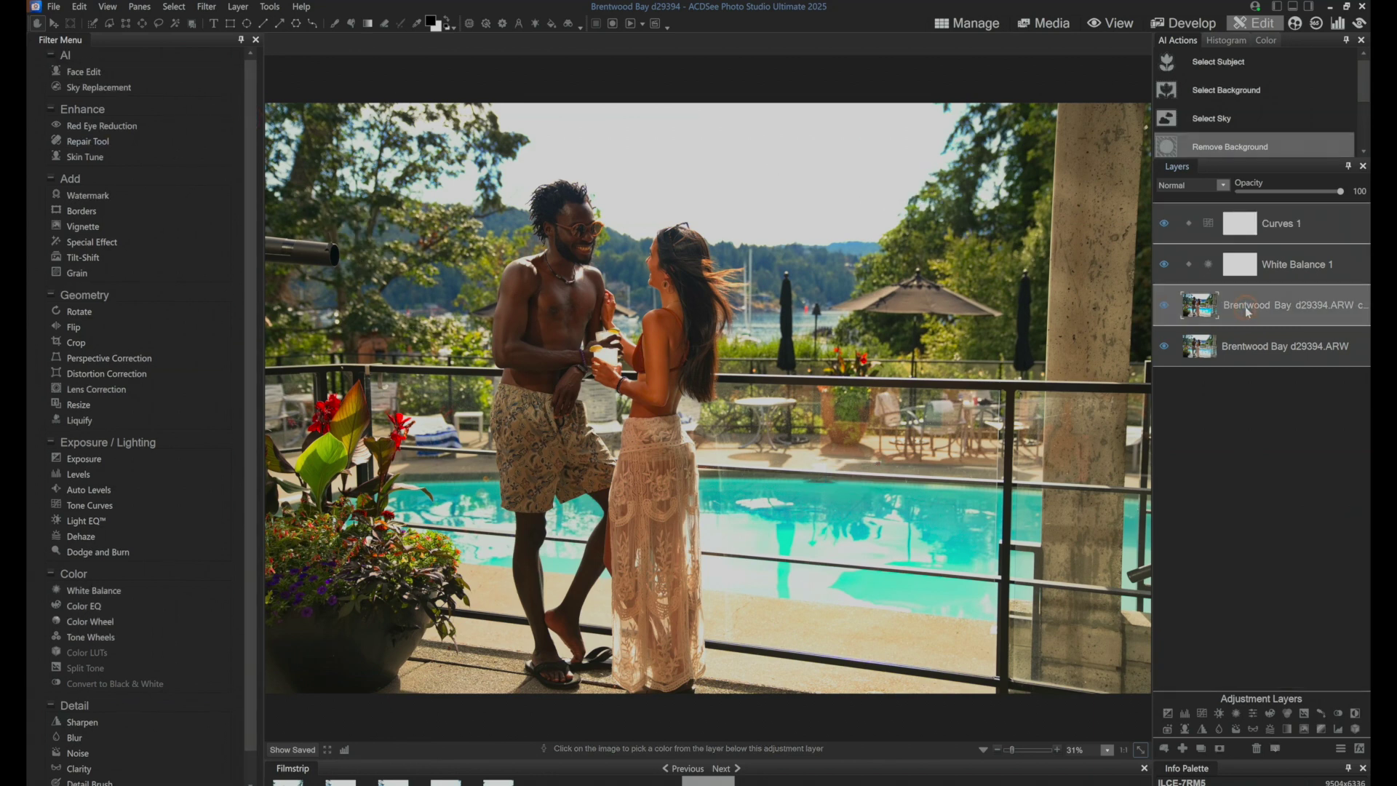
- Replace the sky with a Blue Sky preset at opacity 36, brightness 21 and temperature 6
left_click(95, 88)
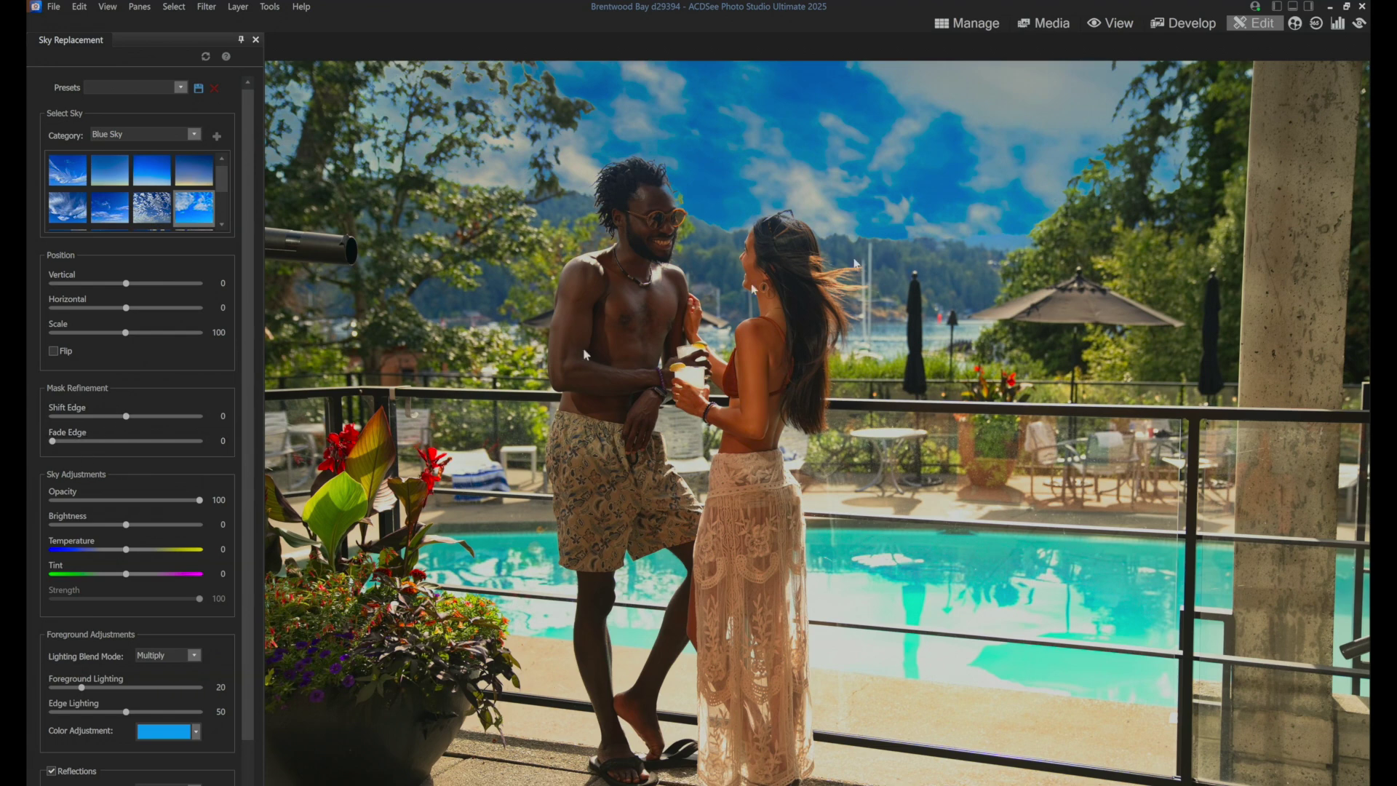
left_click_drag(198, 500, 92, 500)
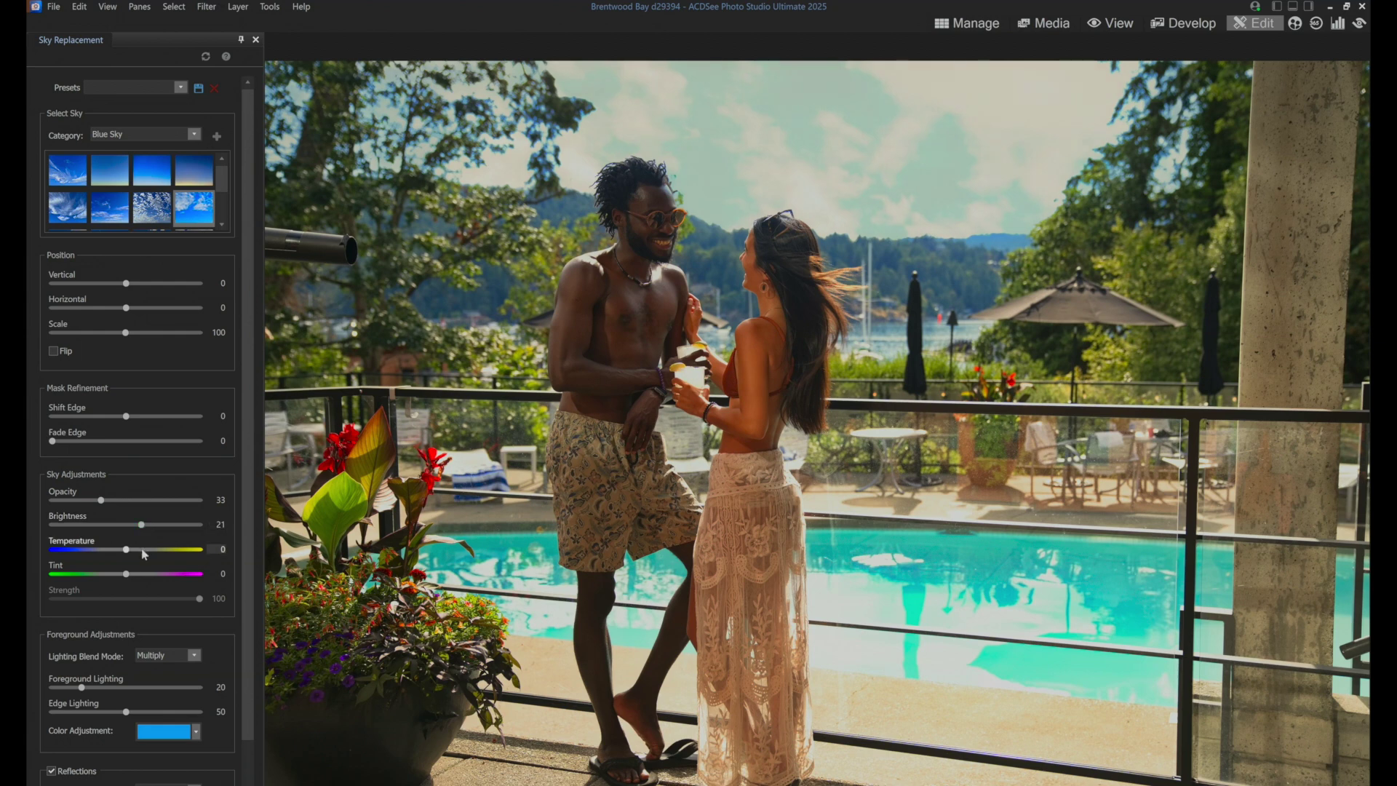
left_click(142, 552)
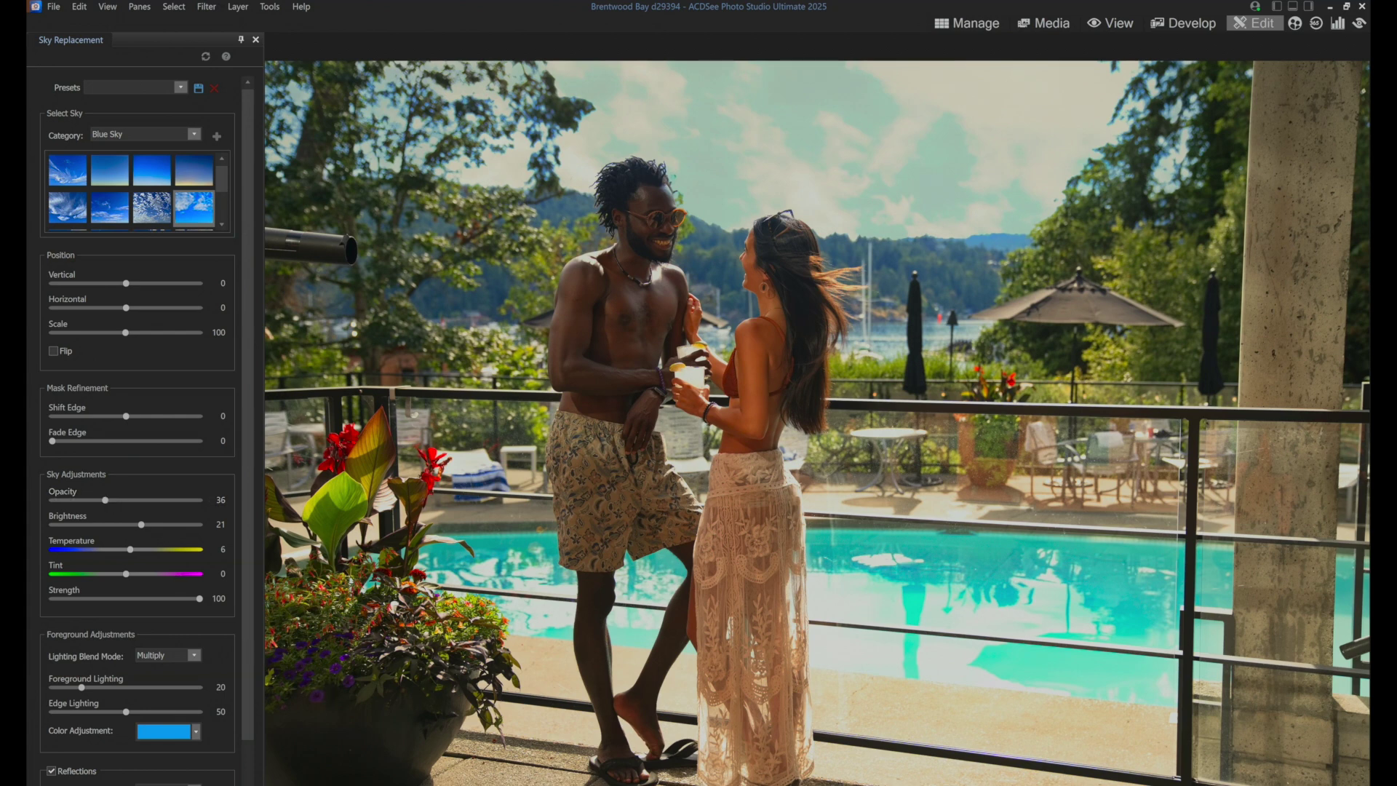
key("Return")
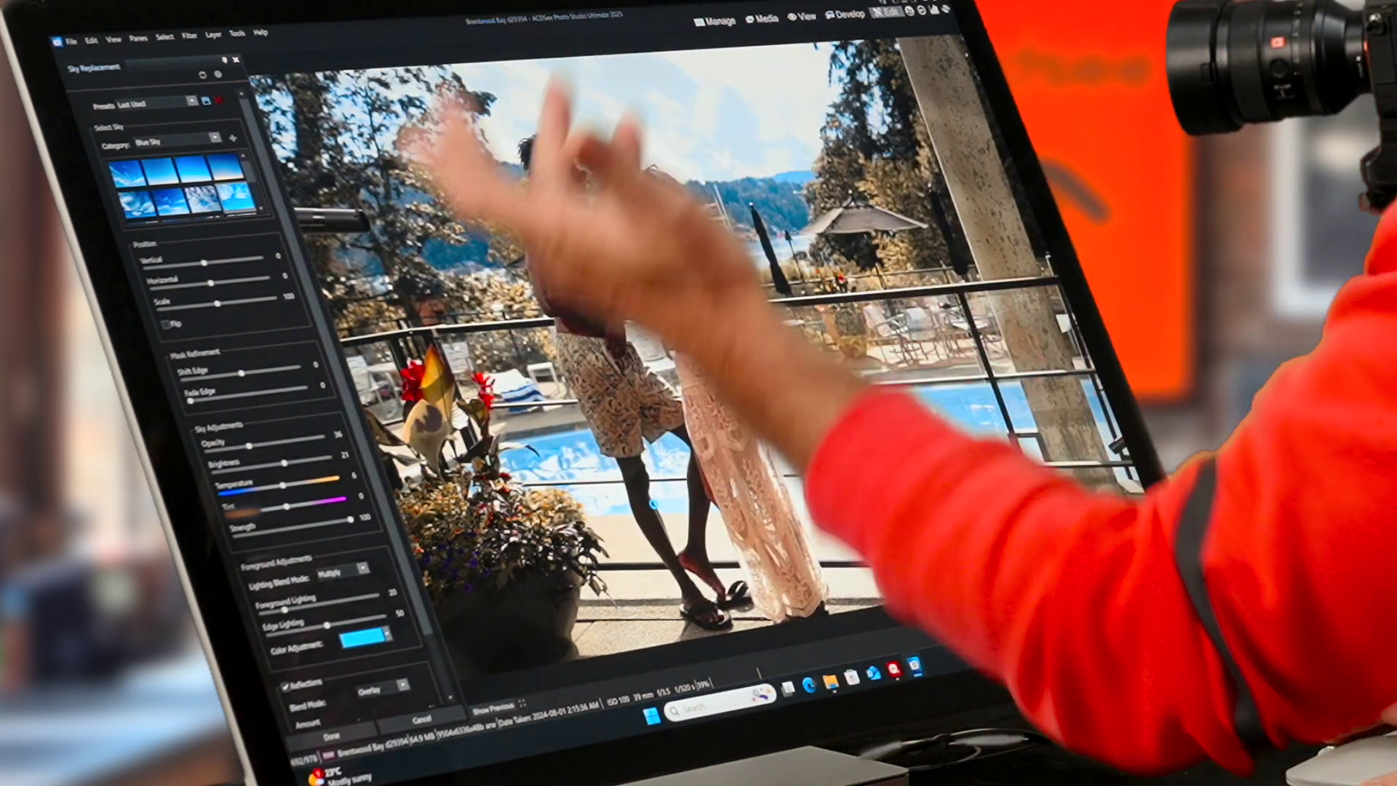
- Close Sky Replacement and toggle the copy layer's visibility to compare before and after
key("Return")
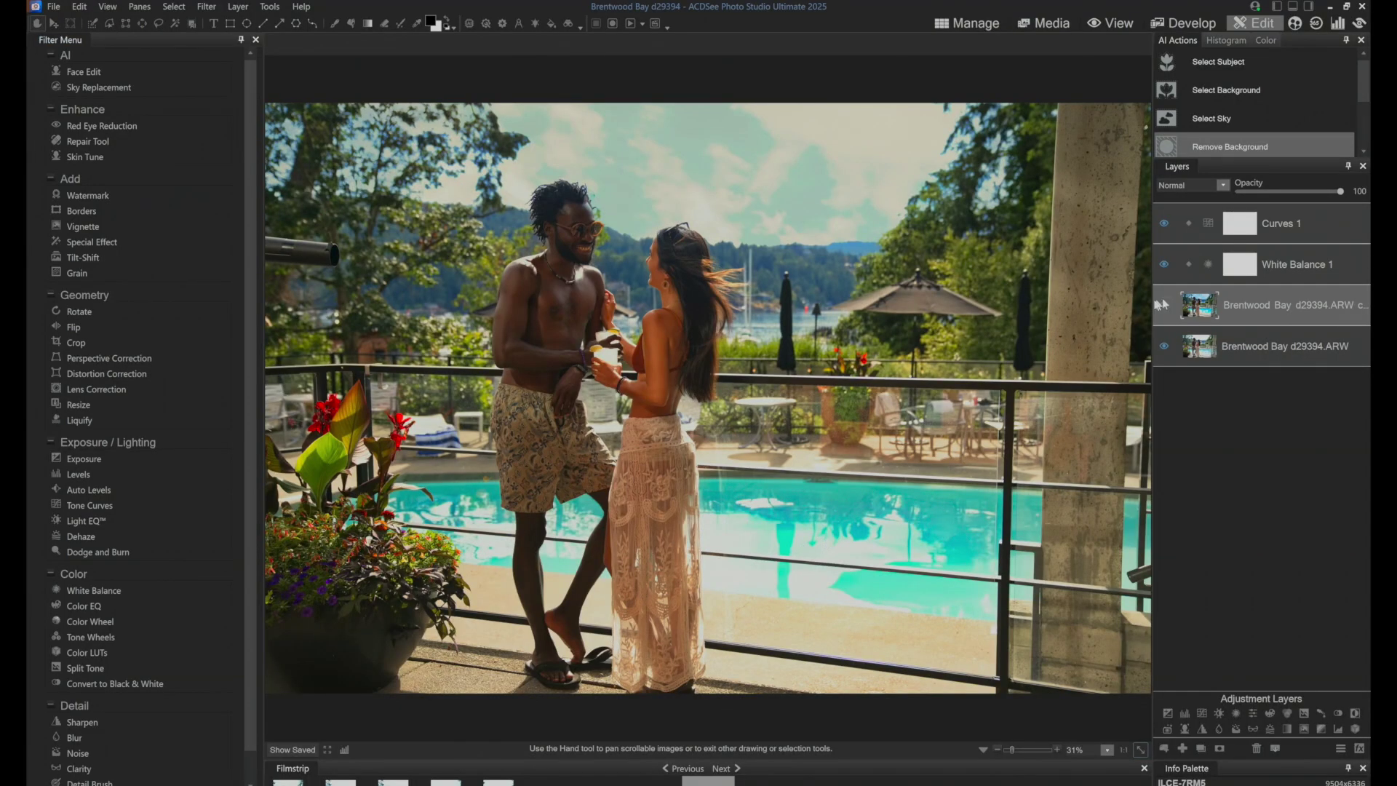
left_click(1165, 306)
left_click(1164, 306)
left_click(1164, 305)
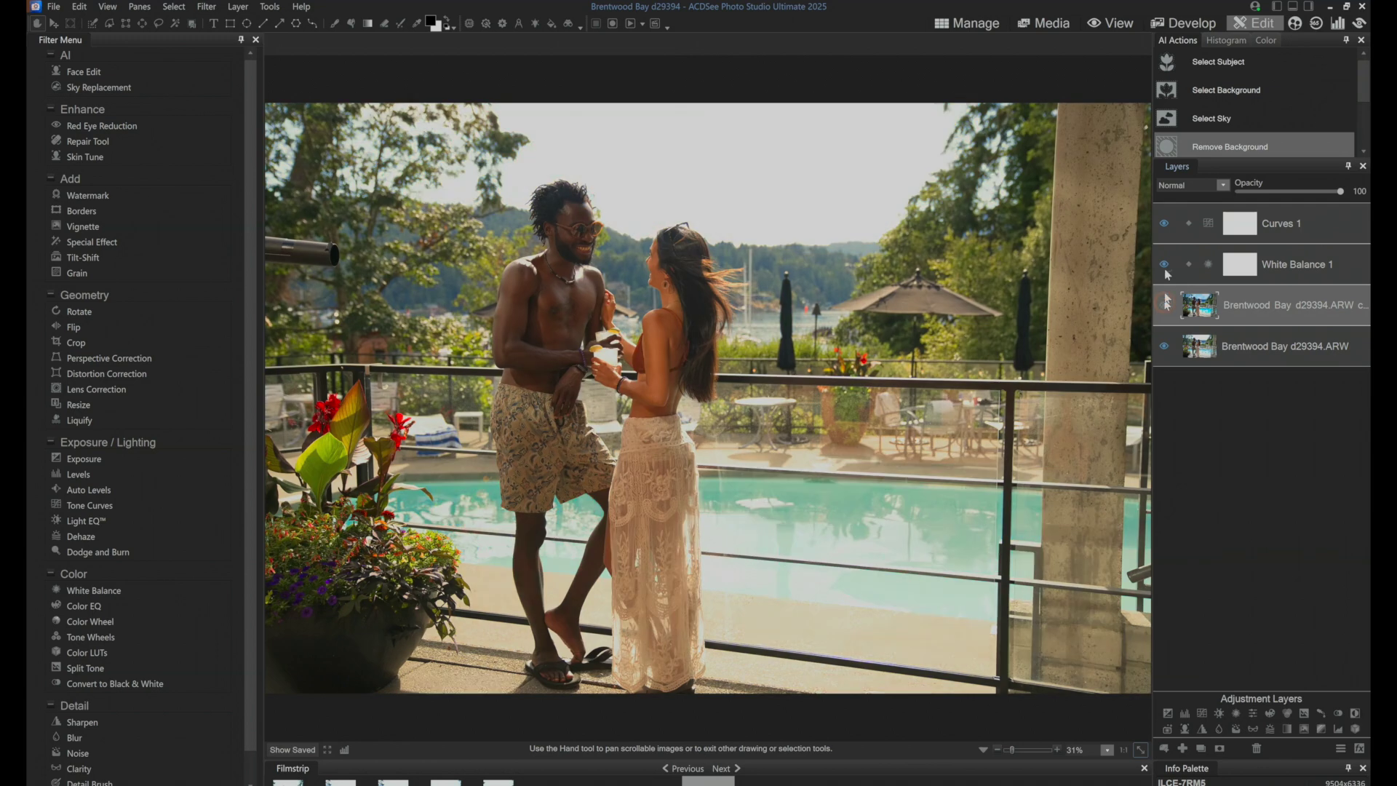
left_click(1164, 263)
left_click(1164, 305)
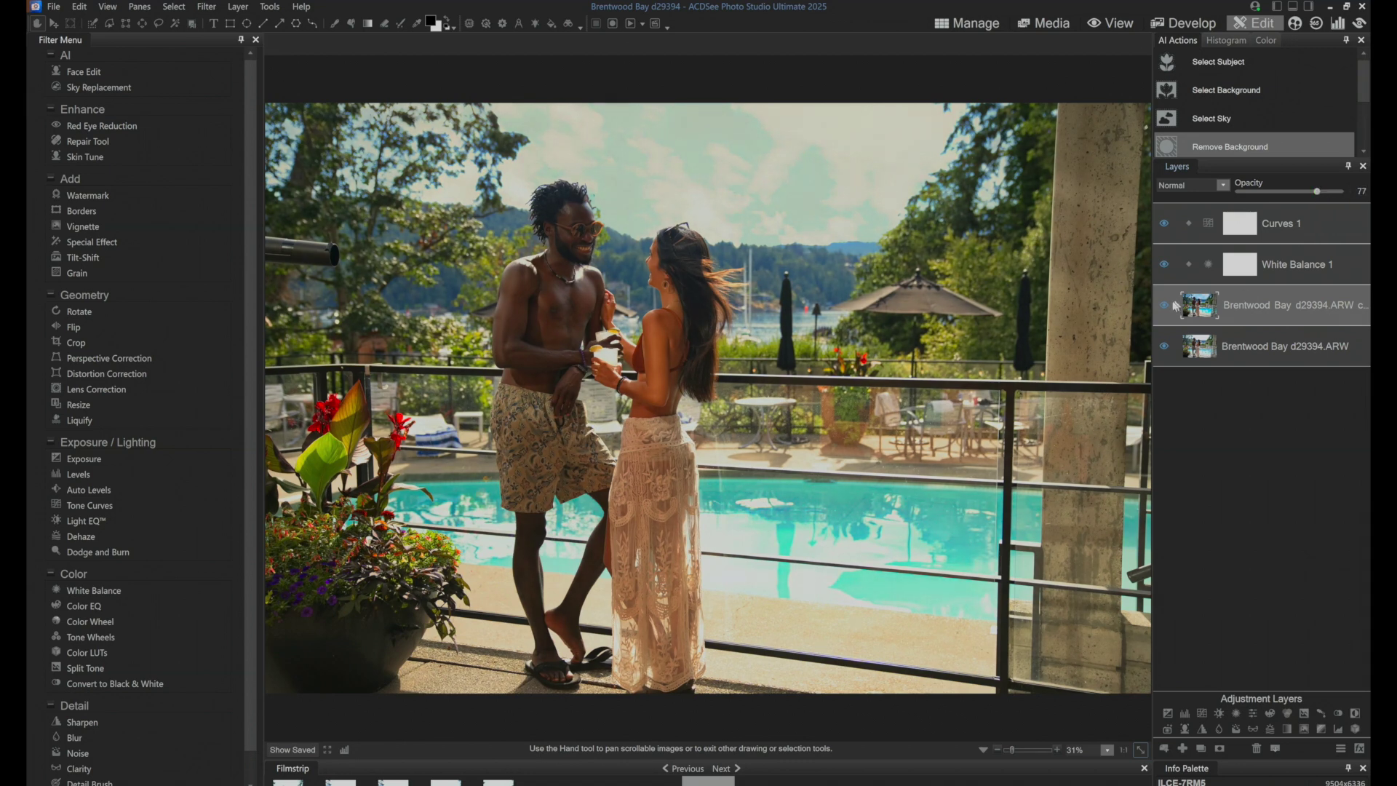
- Compare against the original layer, then set the copy layer's opacity to about 77
left_click(1162, 348)
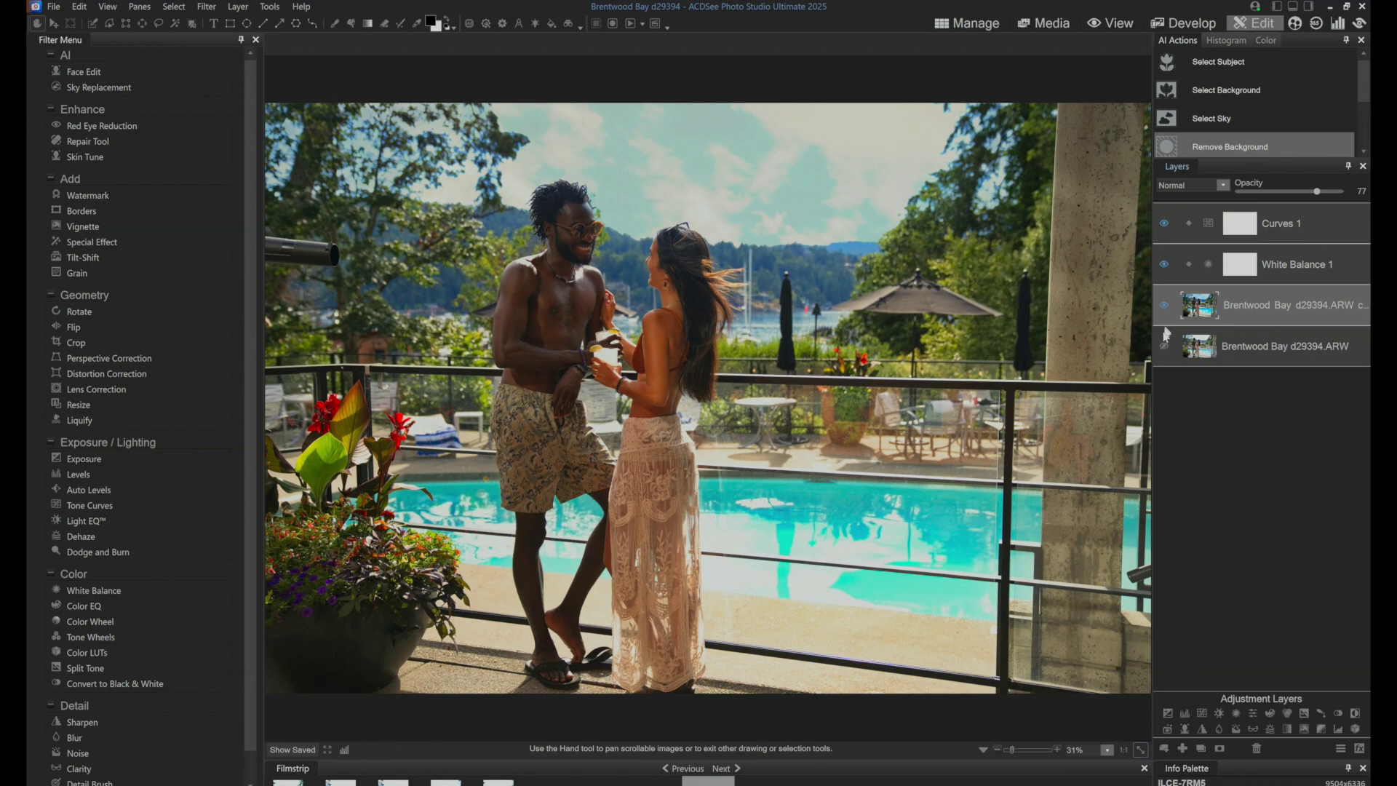
left_click(1163, 343)
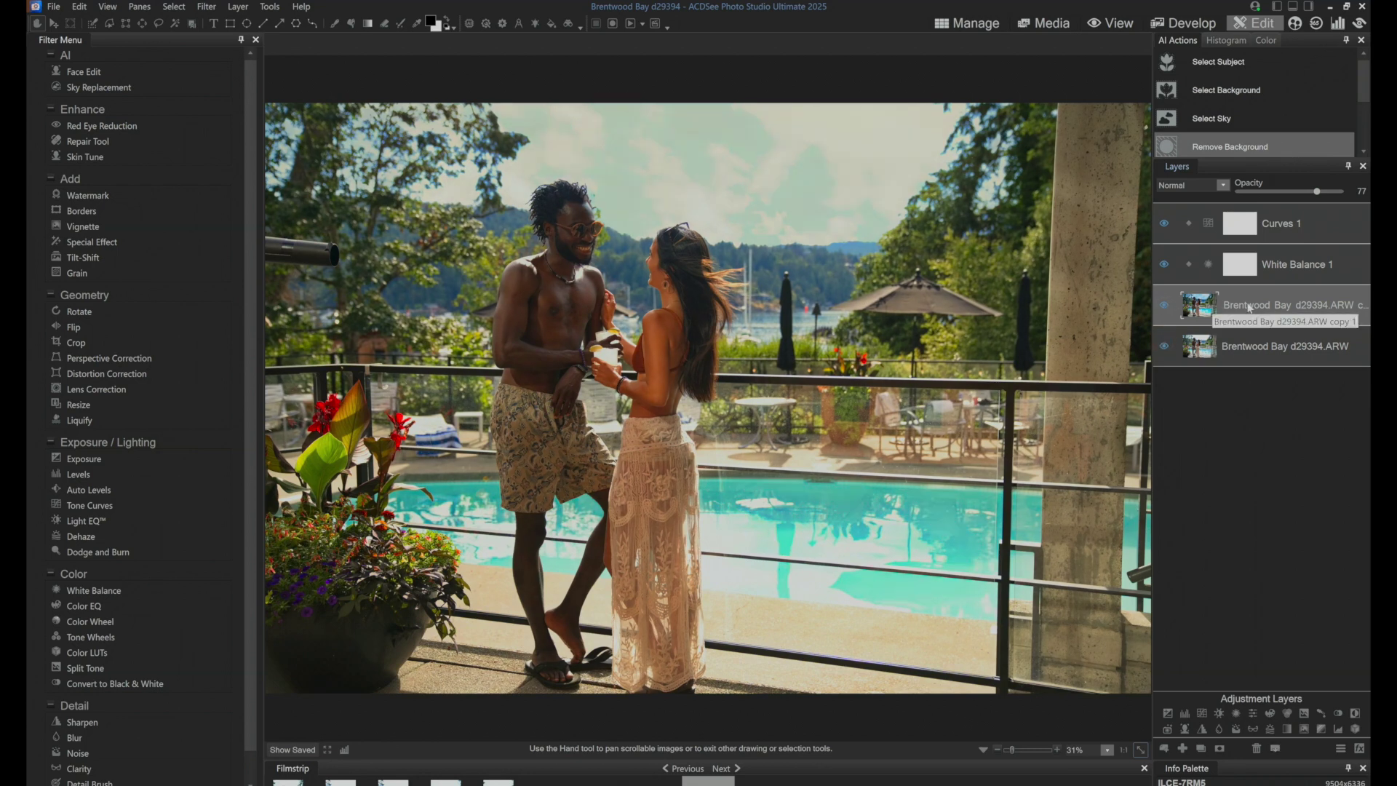
left_click_drag(1316, 191, 1237, 190)
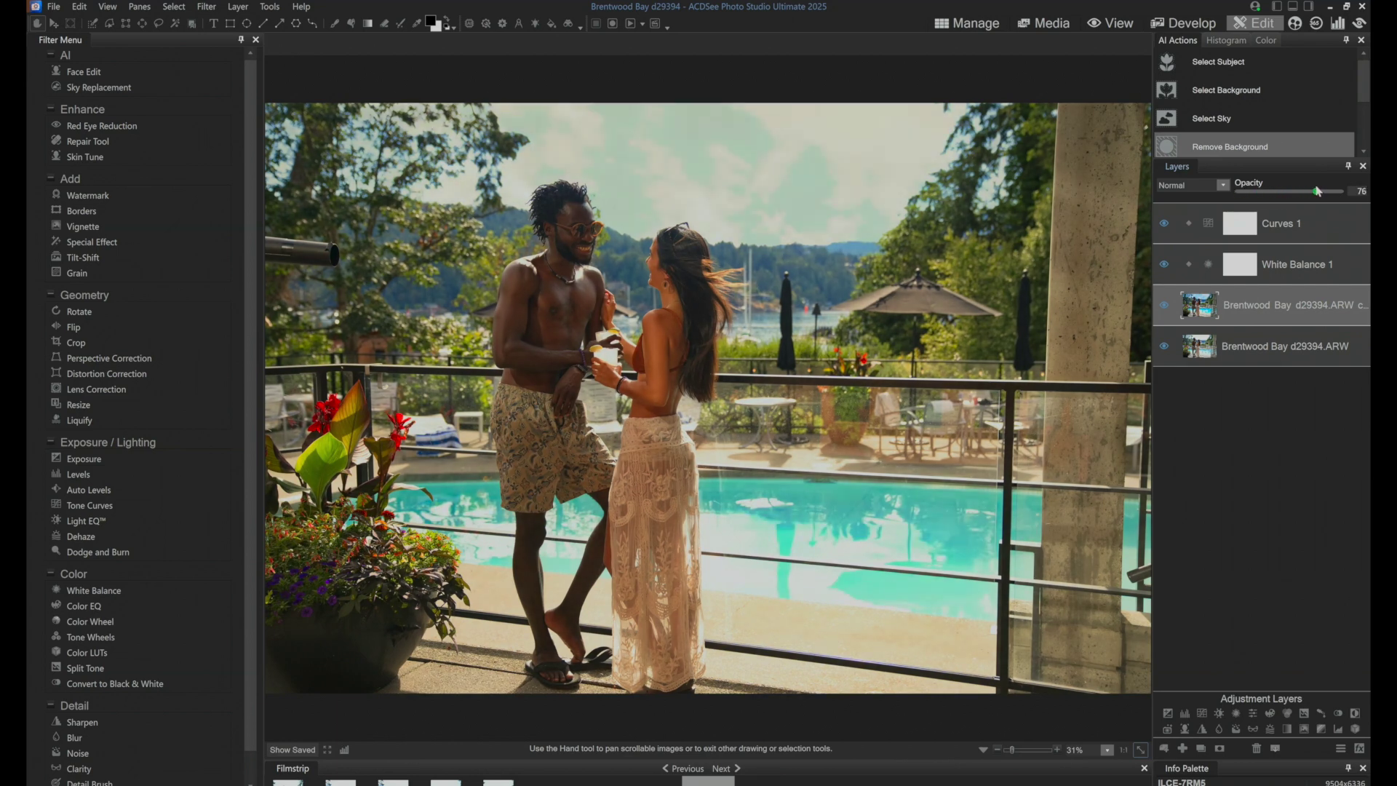
left_click_drag(1317, 191, 1368, 192)
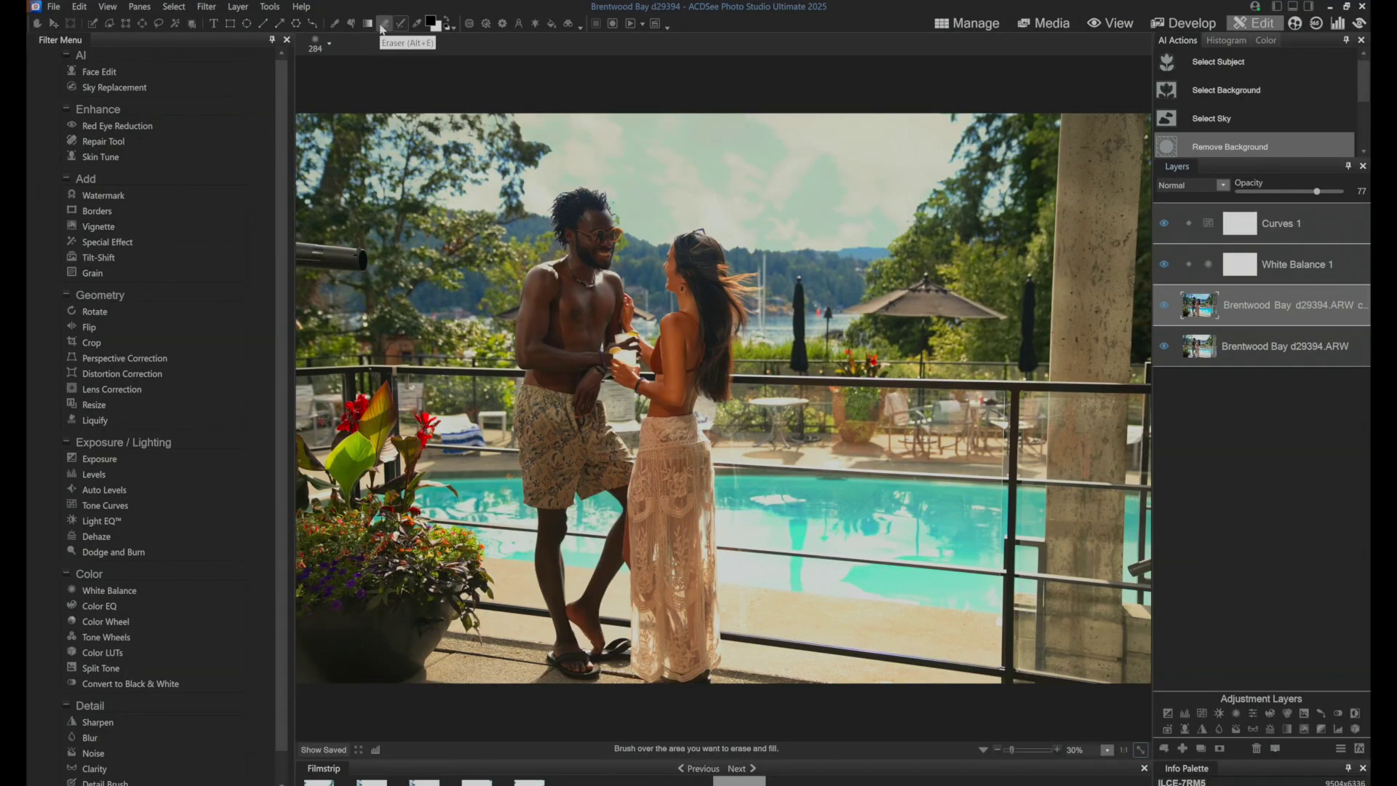
- Erase the black pipe at the left edge with the enlarged Erase and Fill brush, then select all four layers
left_click(399, 29)
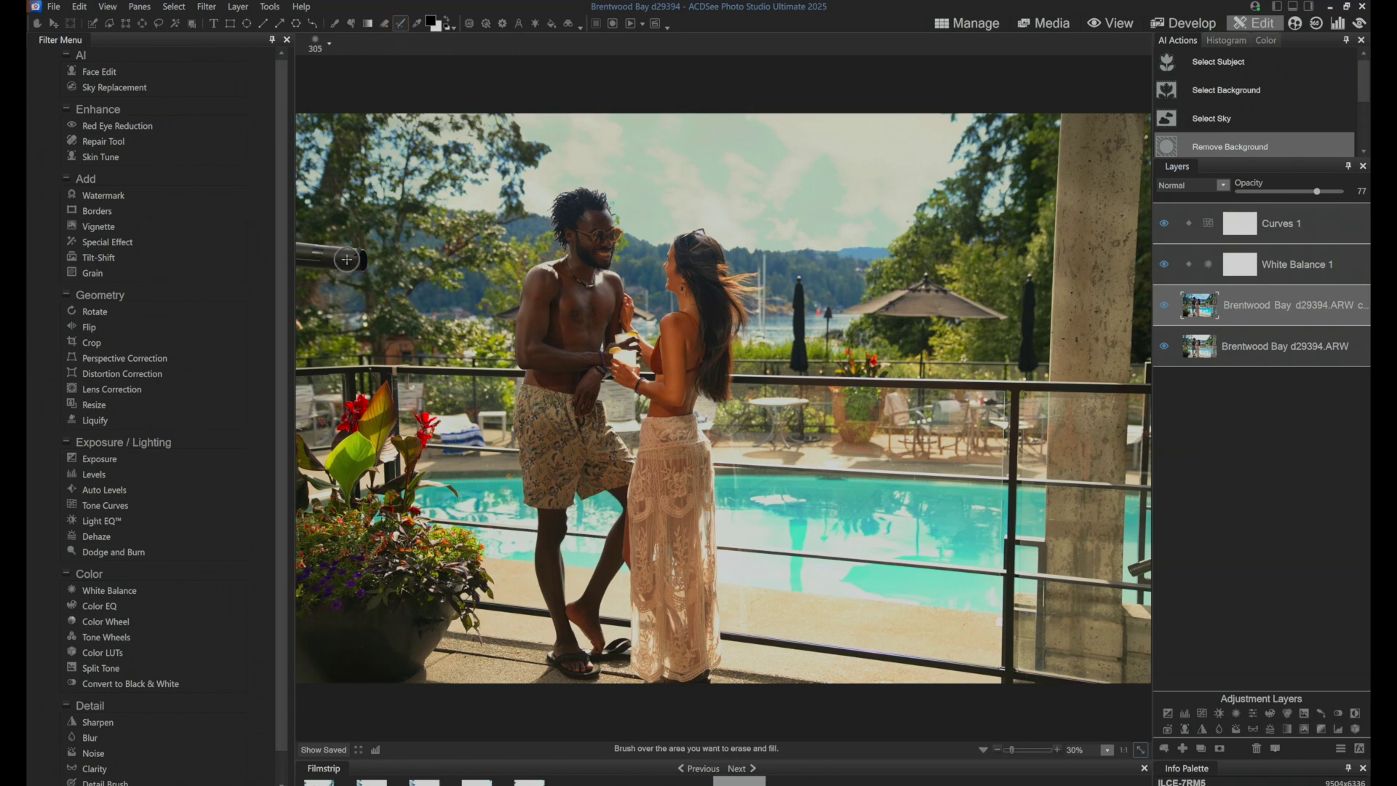
scroll(356, 259, "up", 3)
left_click_drag(368, 259, 294, 256)
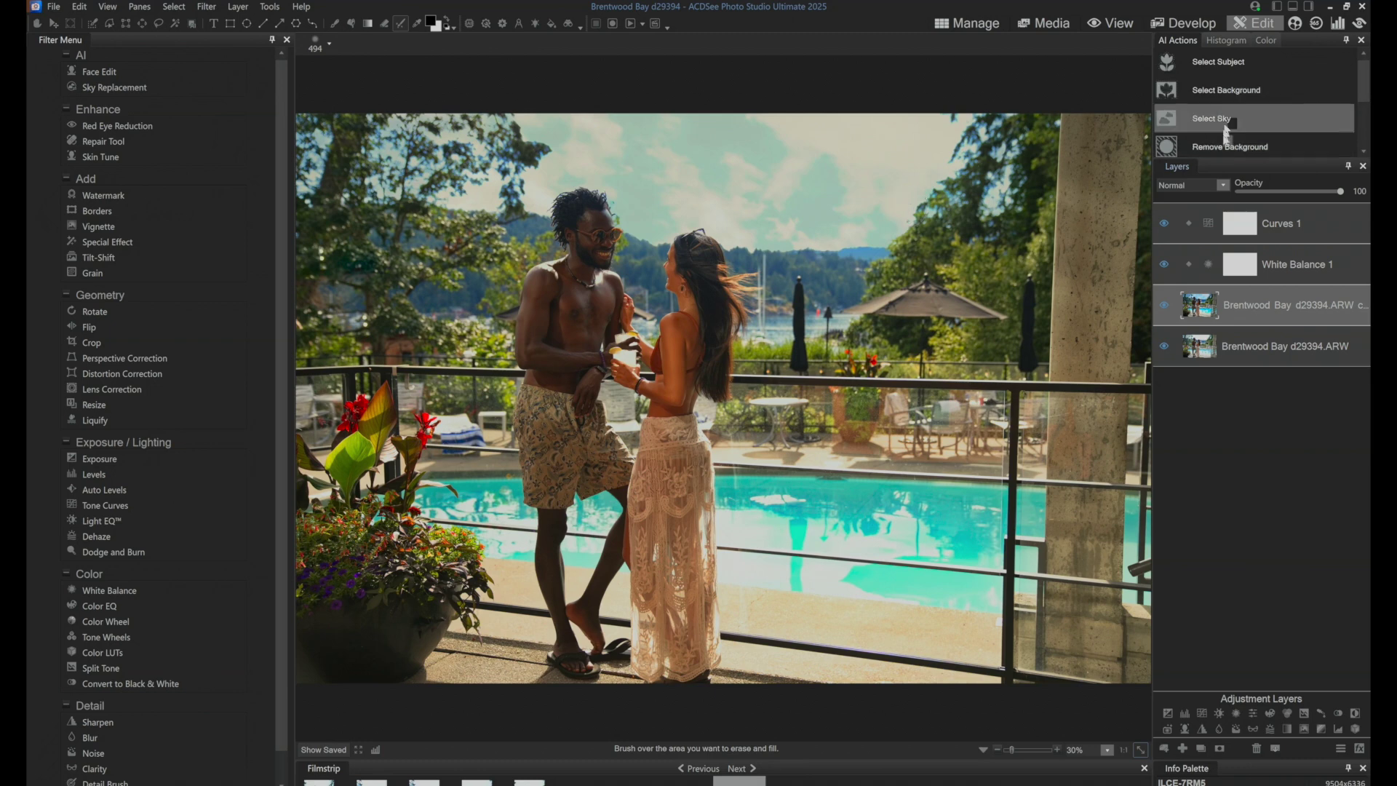
left_click(1300, 241)
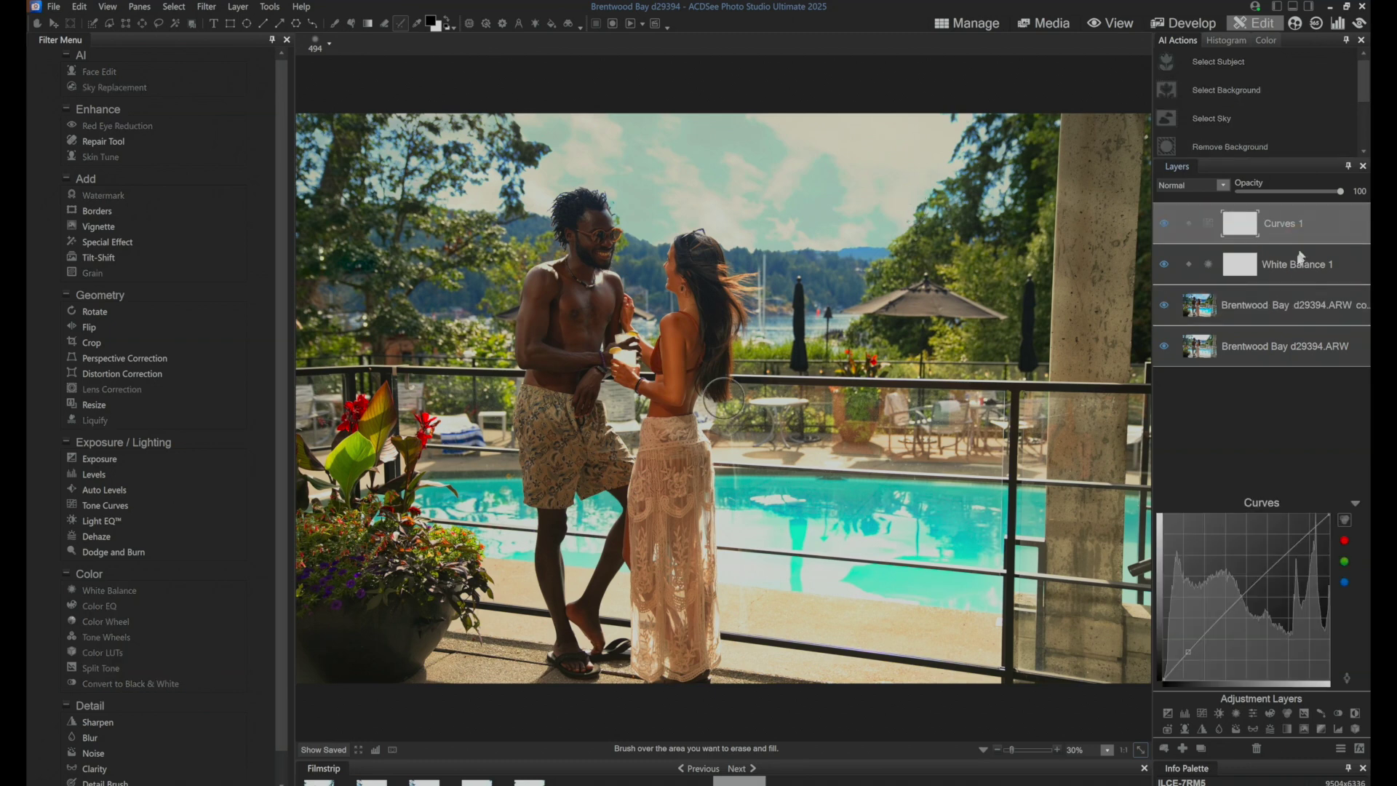
left_click(1276, 346, "shift")
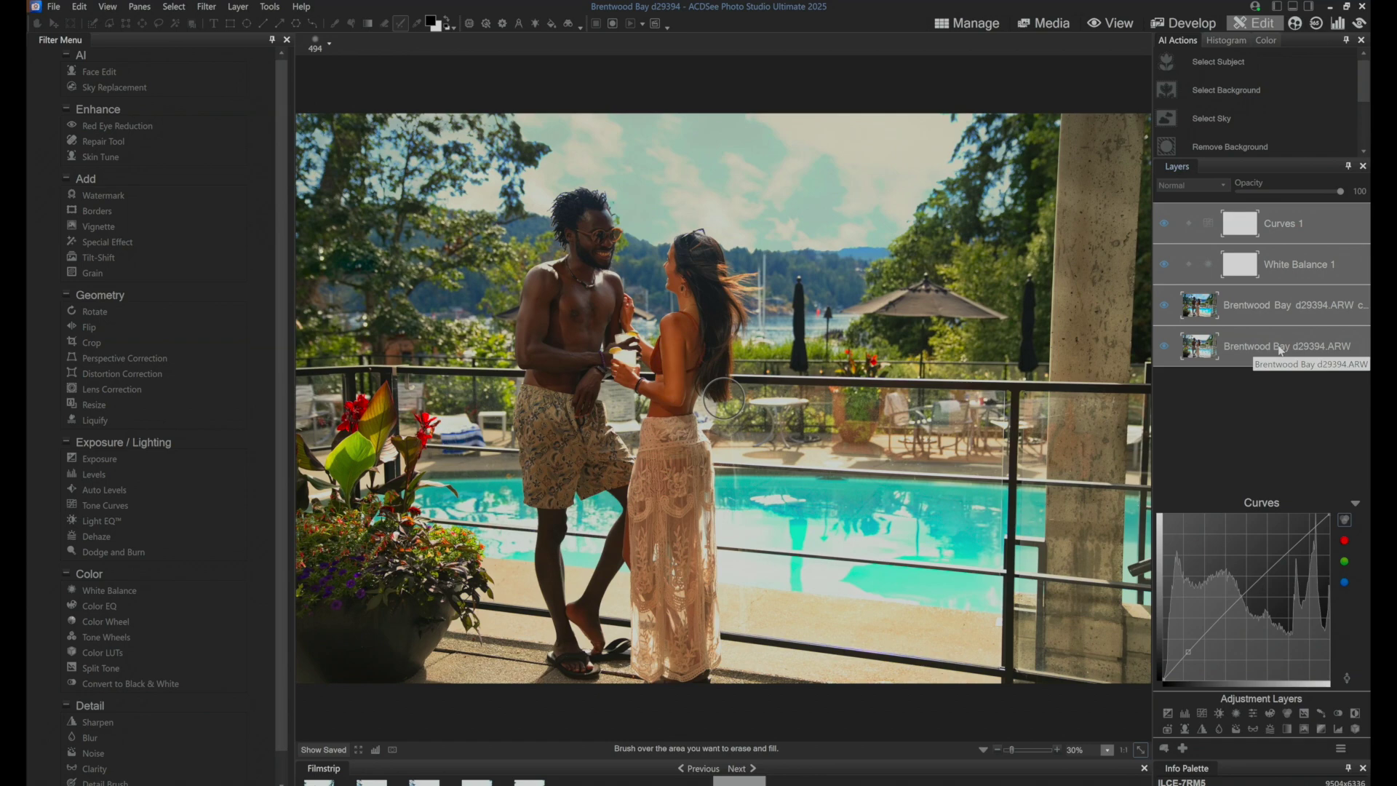